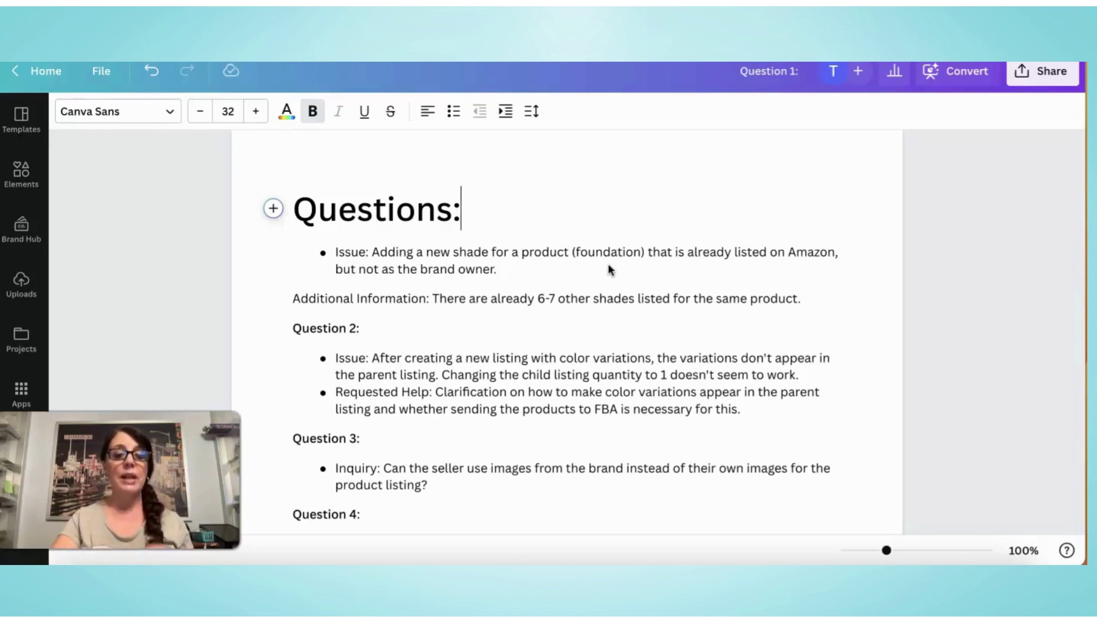
# Read through the seller questions about product variations in the document.
pyautogui.scroll(-3, 582, 313)
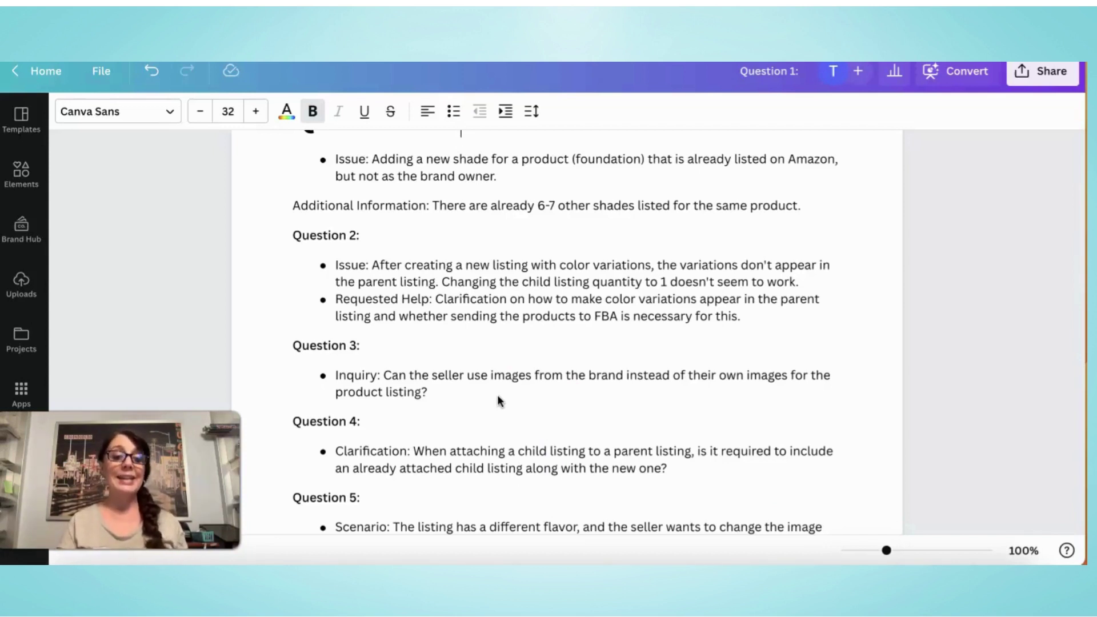
pyautogui.scroll(-3, 498, 398)
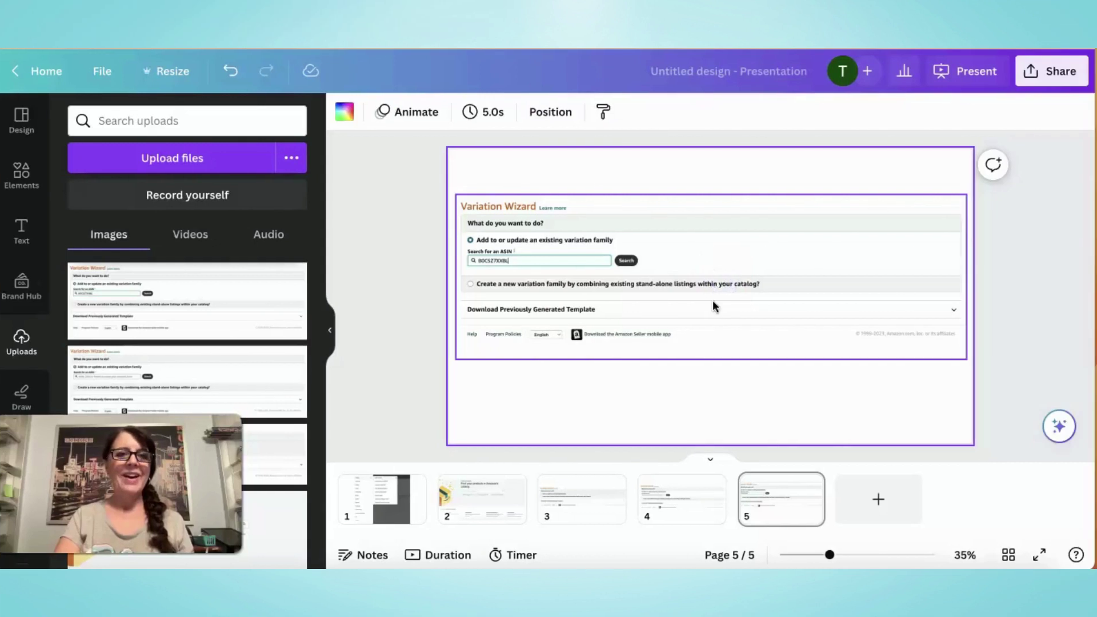
# Present the slides full screen from page 1, go through the Variation Wizard pages, and exit the presentation.
pyautogui.click(375, 497)
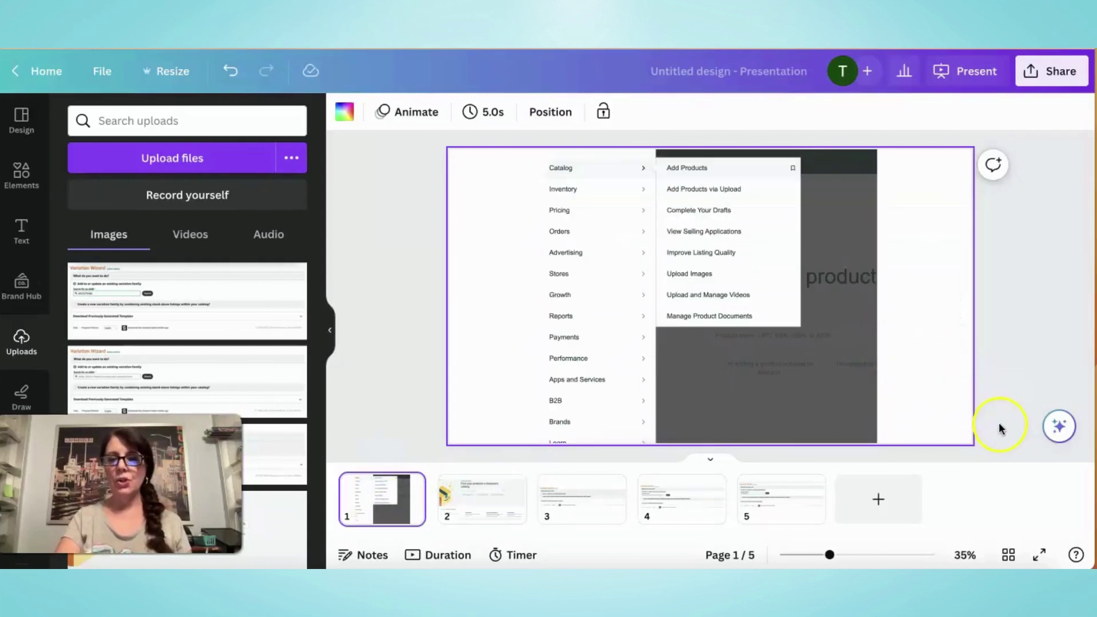
pyautogui.click(1035, 552)
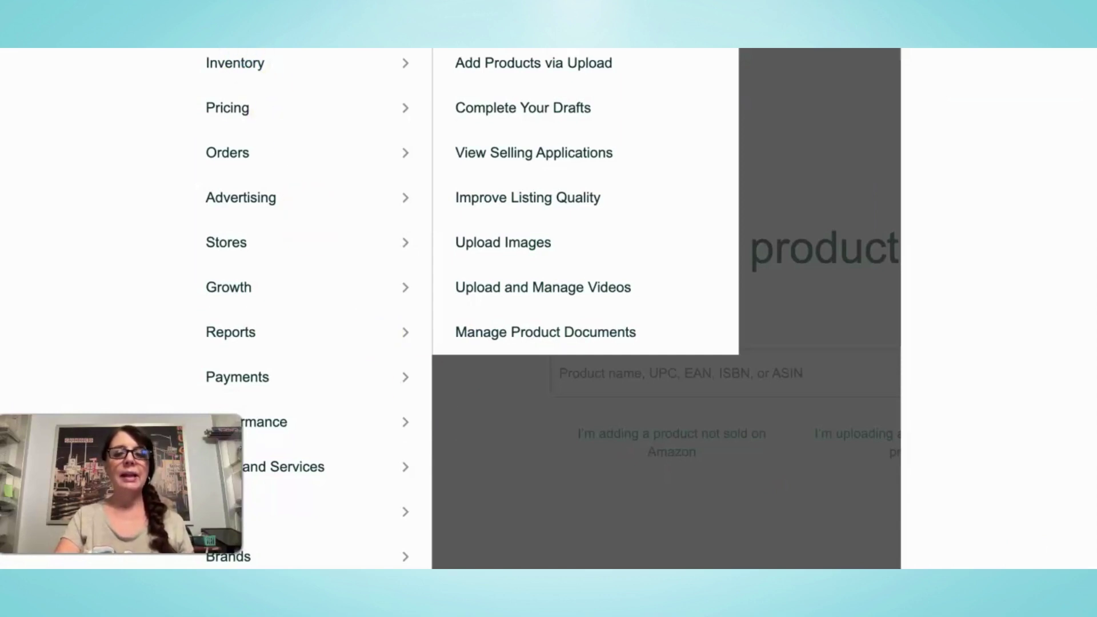
pyautogui.press('Right')
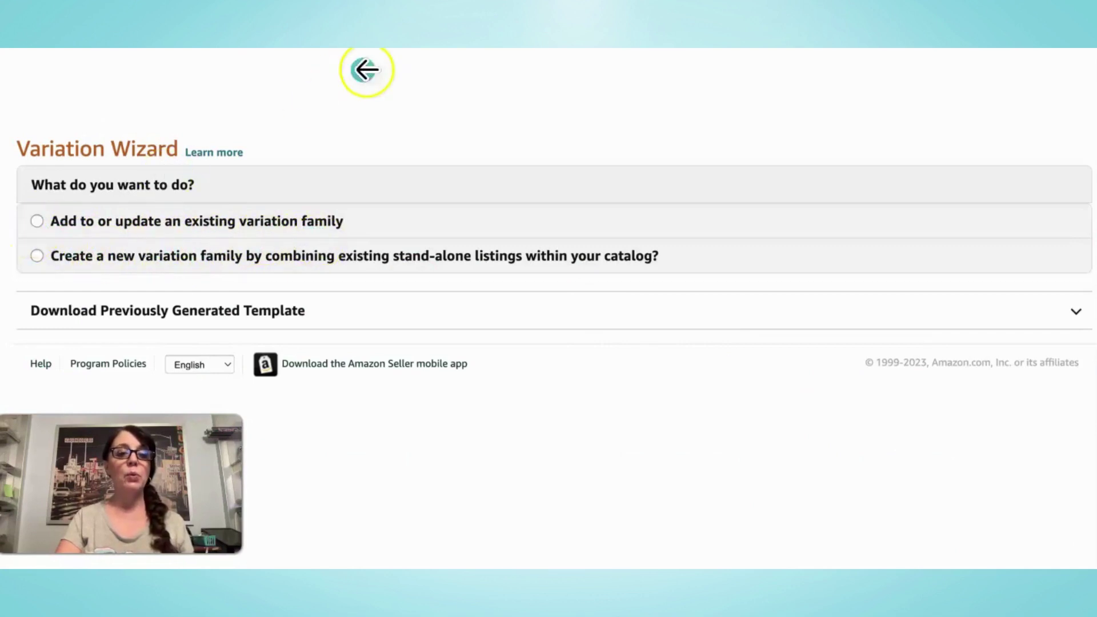
pyautogui.click(35, 223)
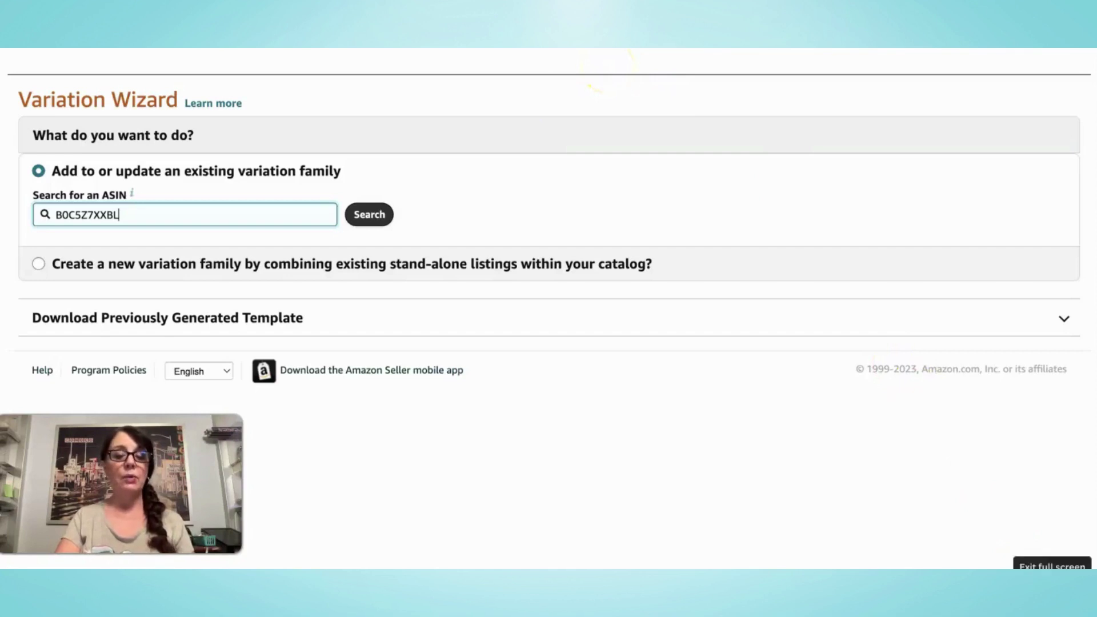
pyautogui.press('Escape')
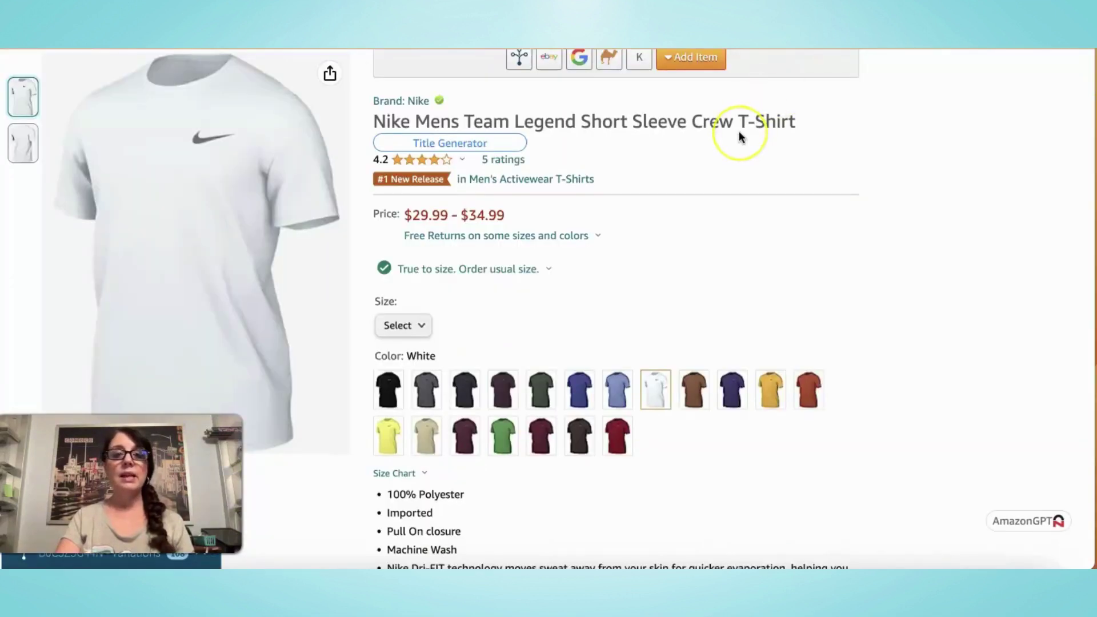
# Examine the Nike Mens Team Legend T-shirt listing and its parent and child rows in the Variation Wizard for ASIN B0C5Z7XXBL.
pyautogui.scroll(1, 739, 132)
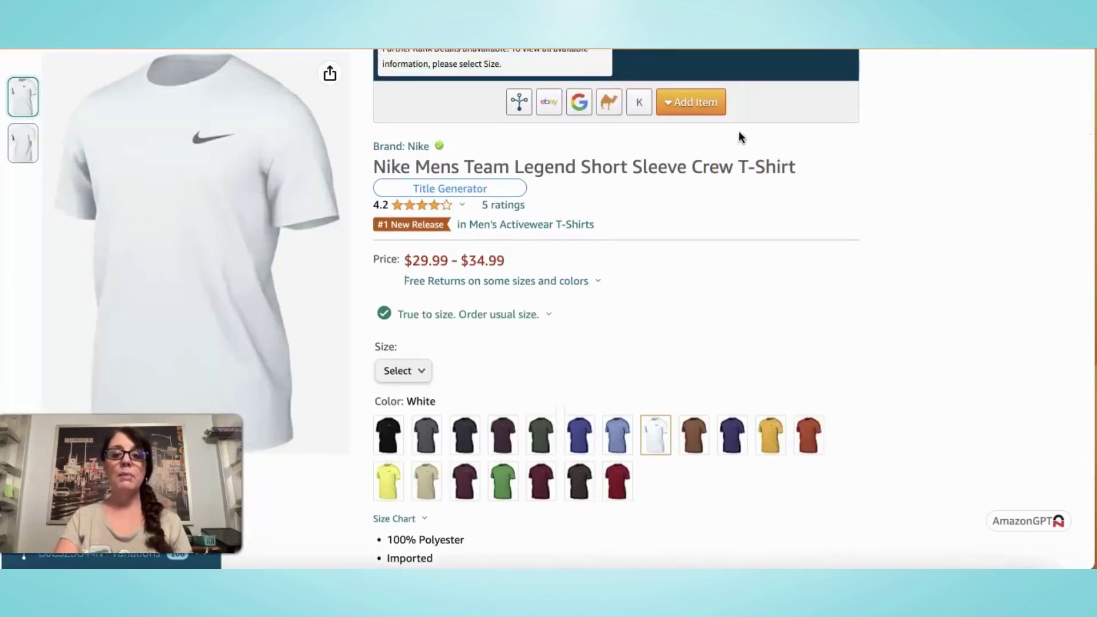
pyautogui.click(669, 189)
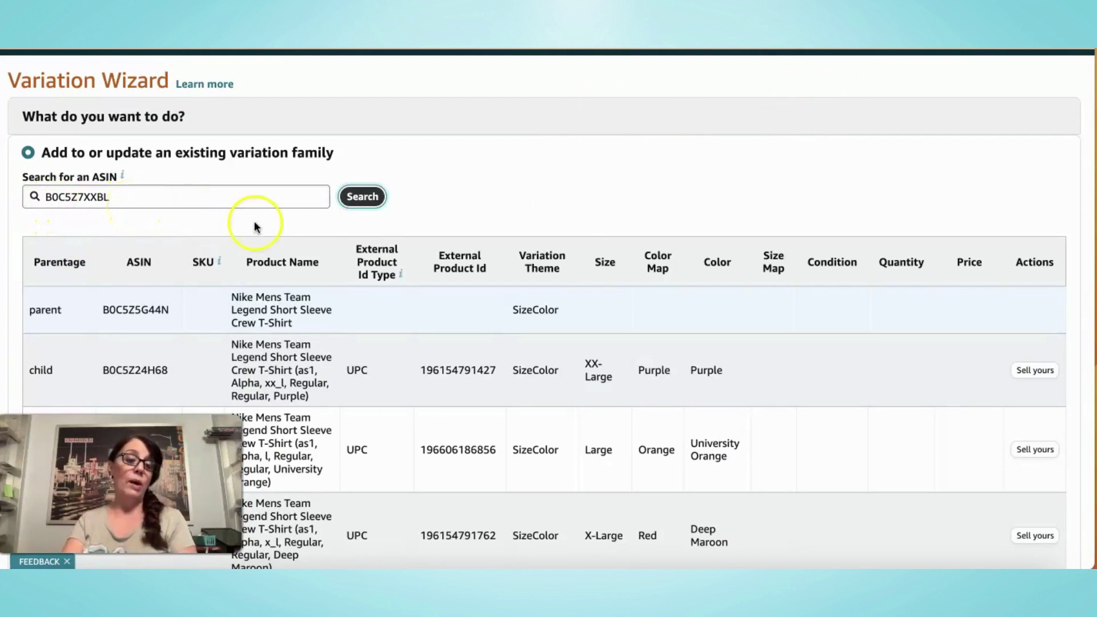
pyautogui.scroll(-3, 568, 258)
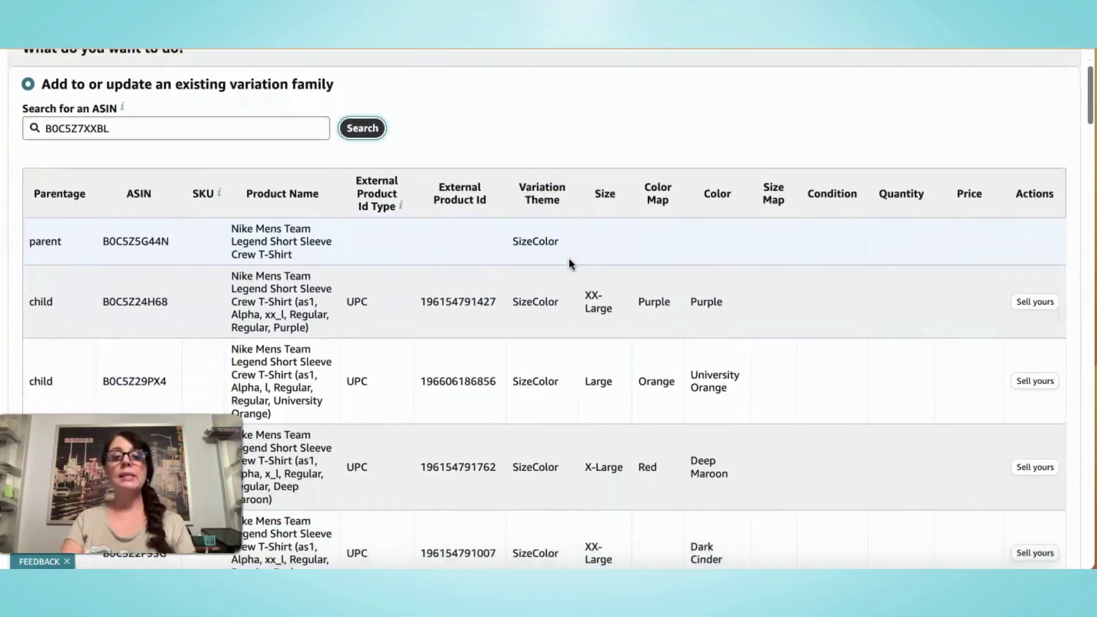
pyautogui.scroll(-2, 570, 262)
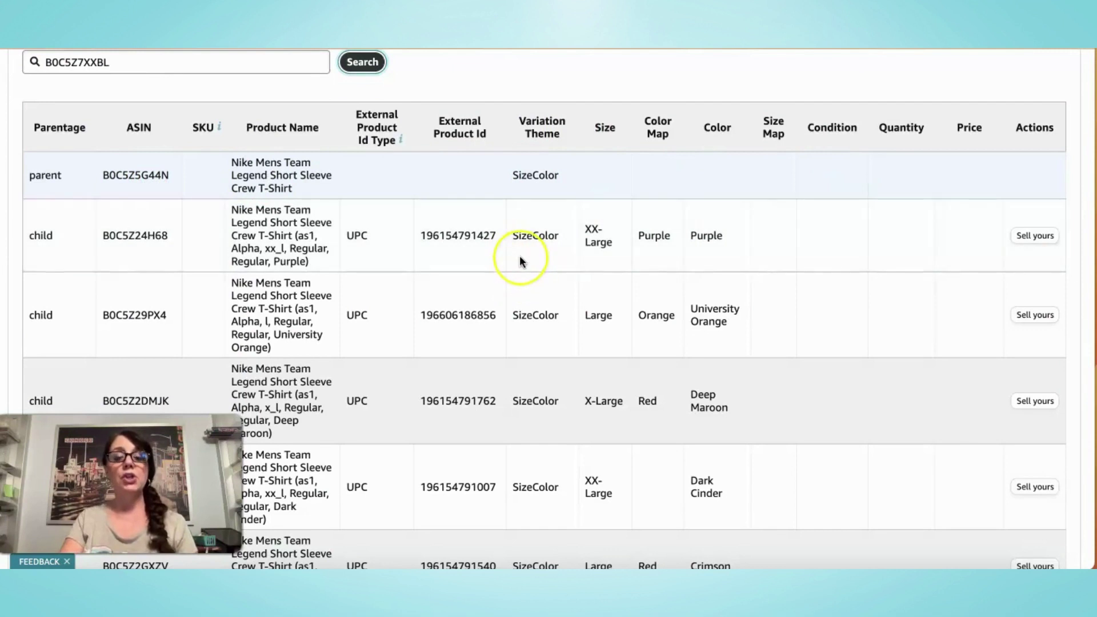
pyautogui.scroll(-1, 520, 257)
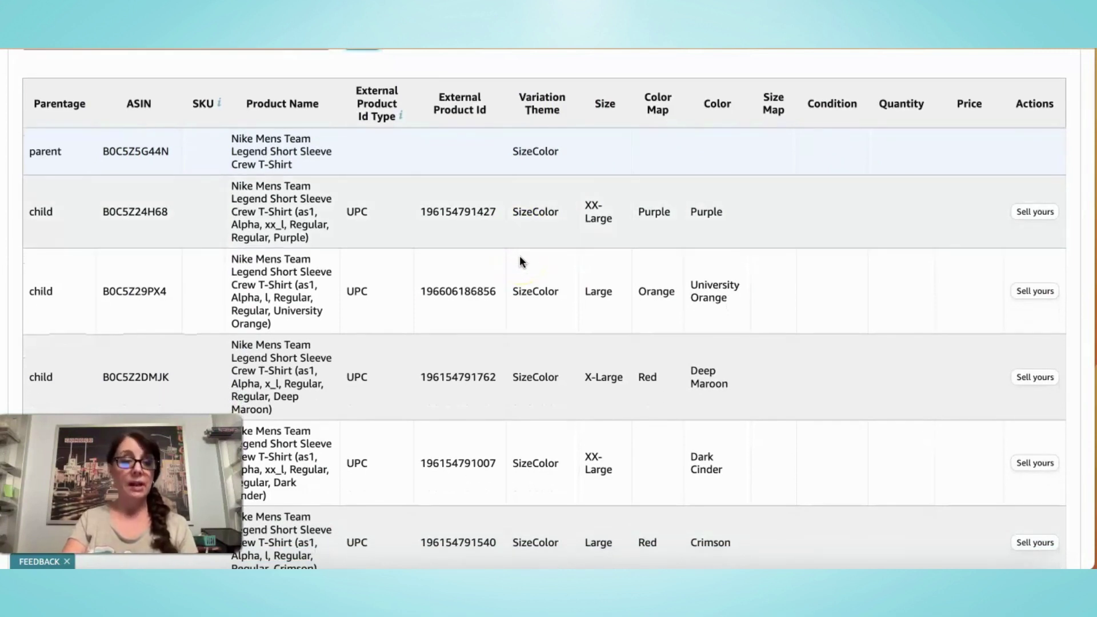
pyautogui.click(603, 243)
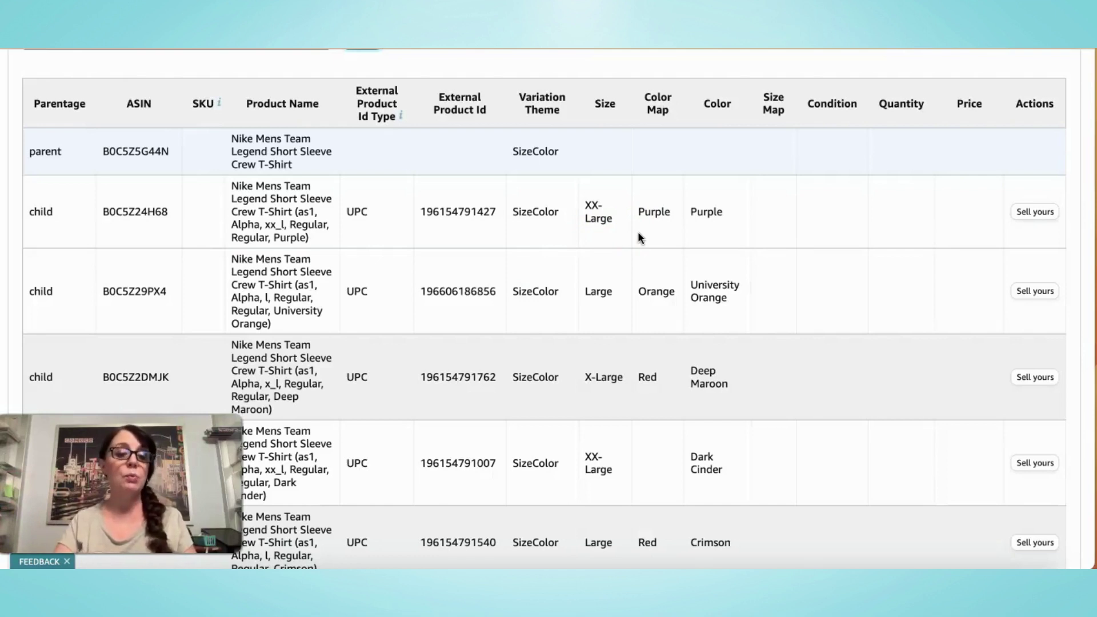
pyautogui.scroll(-1, 653, 237)
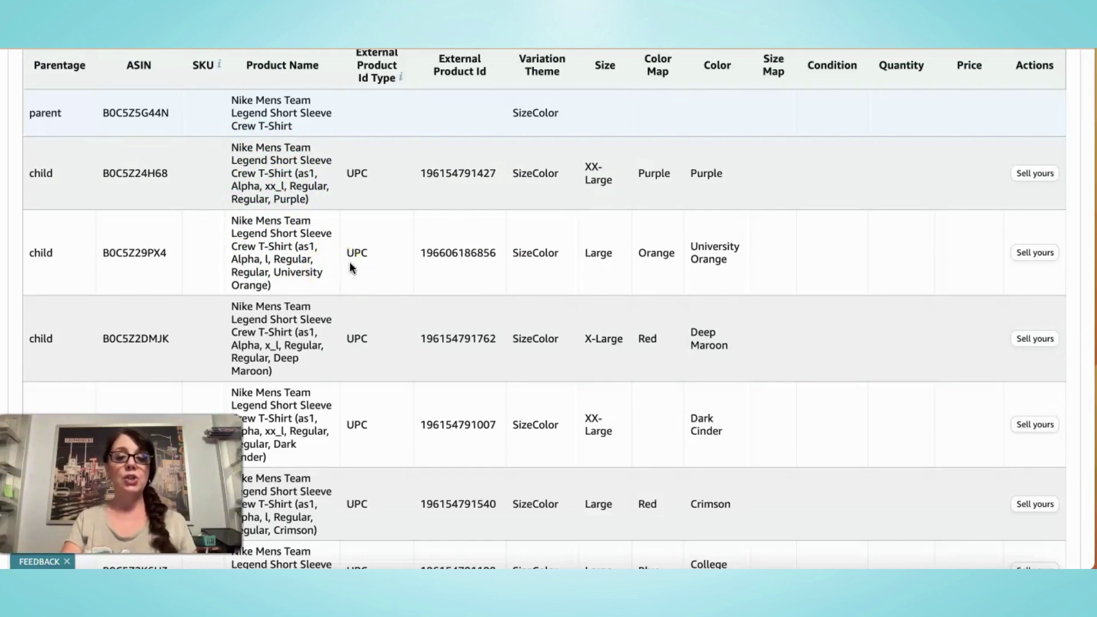
pyautogui.click(411, 273)
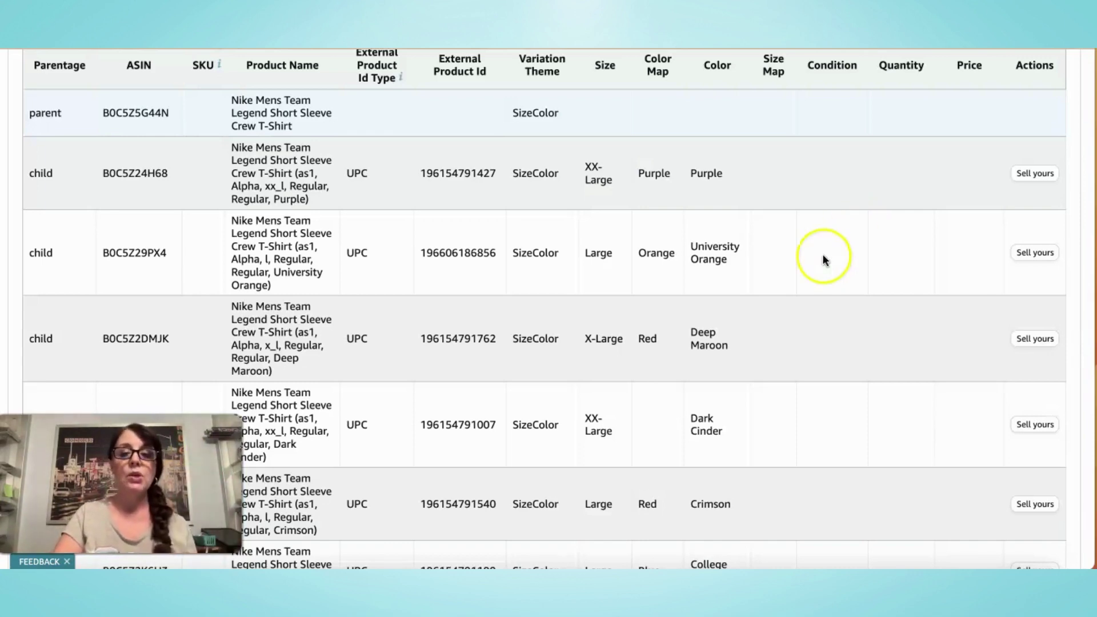
# Add a new child variation row at the end of the first page of the Nike T-shirt's variation family.
pyautogui.scroll(-10, 822, 260)
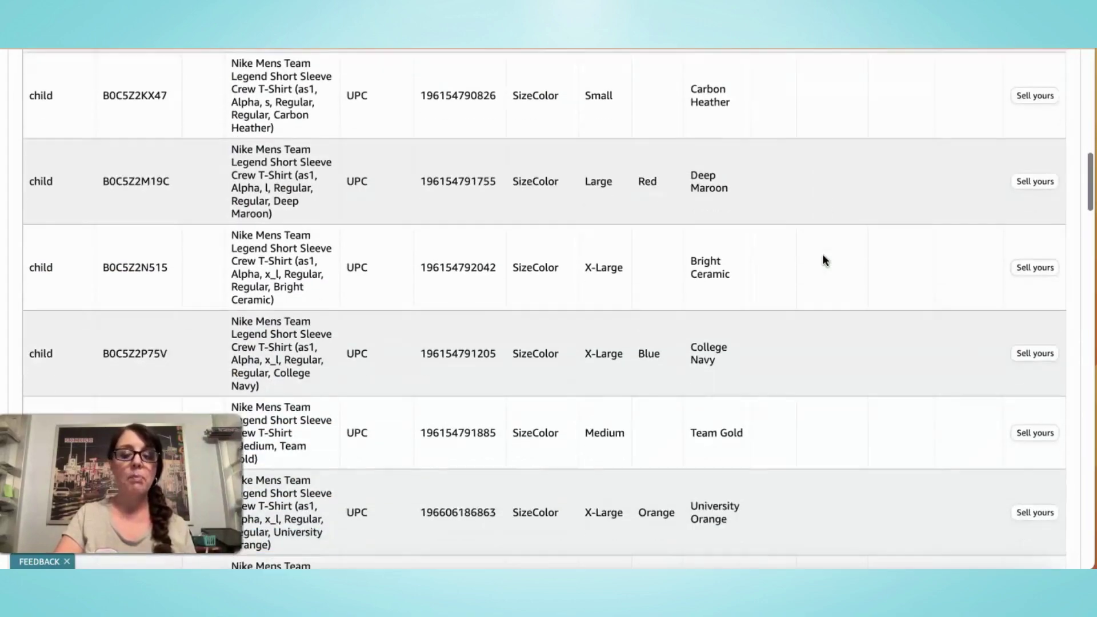
pyautogui.scroll(-10, 823, 260)
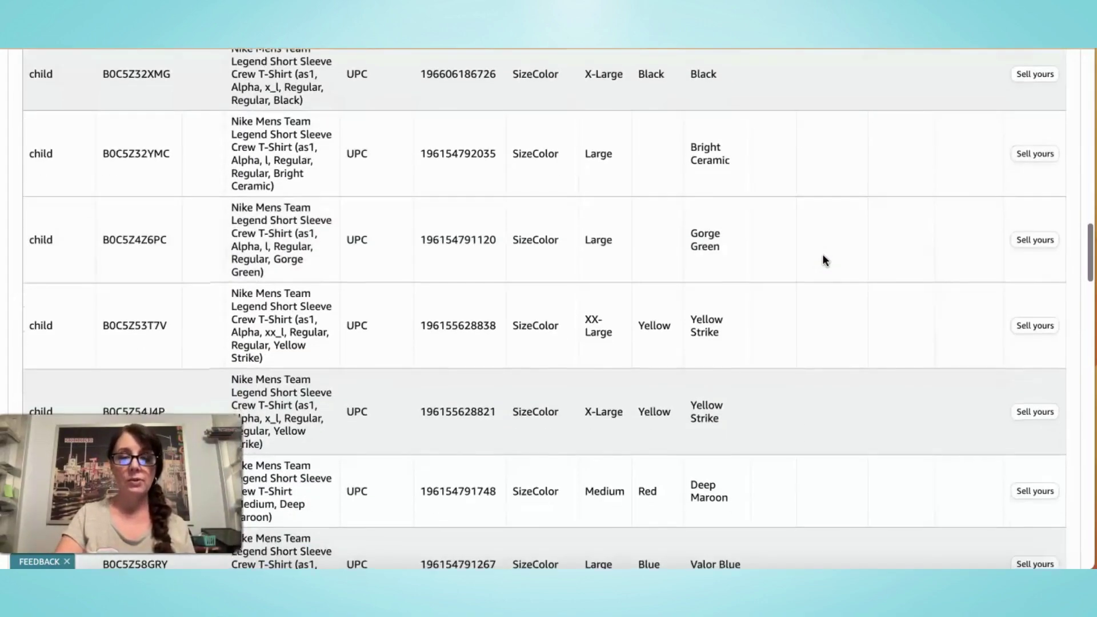
pyautogui.scroll(-10, 823, 260)
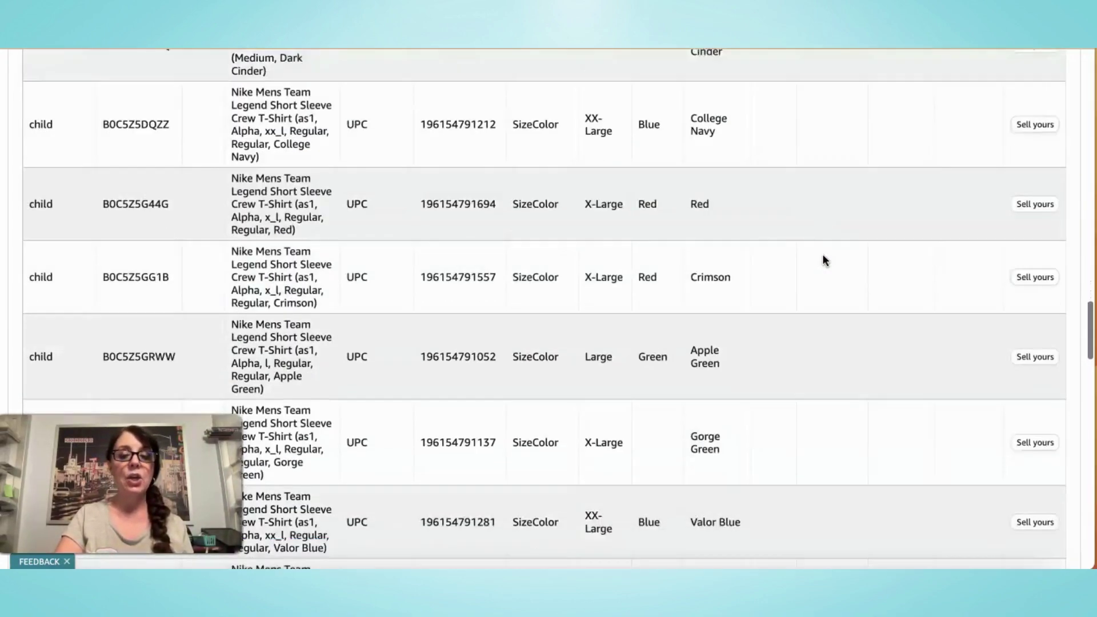
pyautogui.scroll(-10, 823, 260)
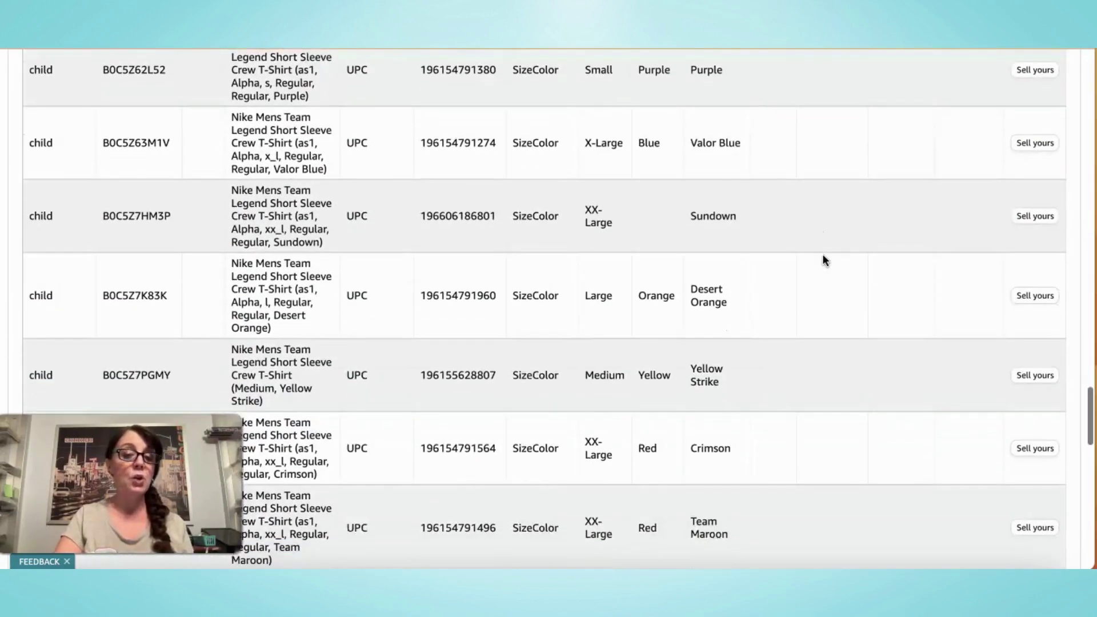
pyautogui.scroll(-10, 823, 260)
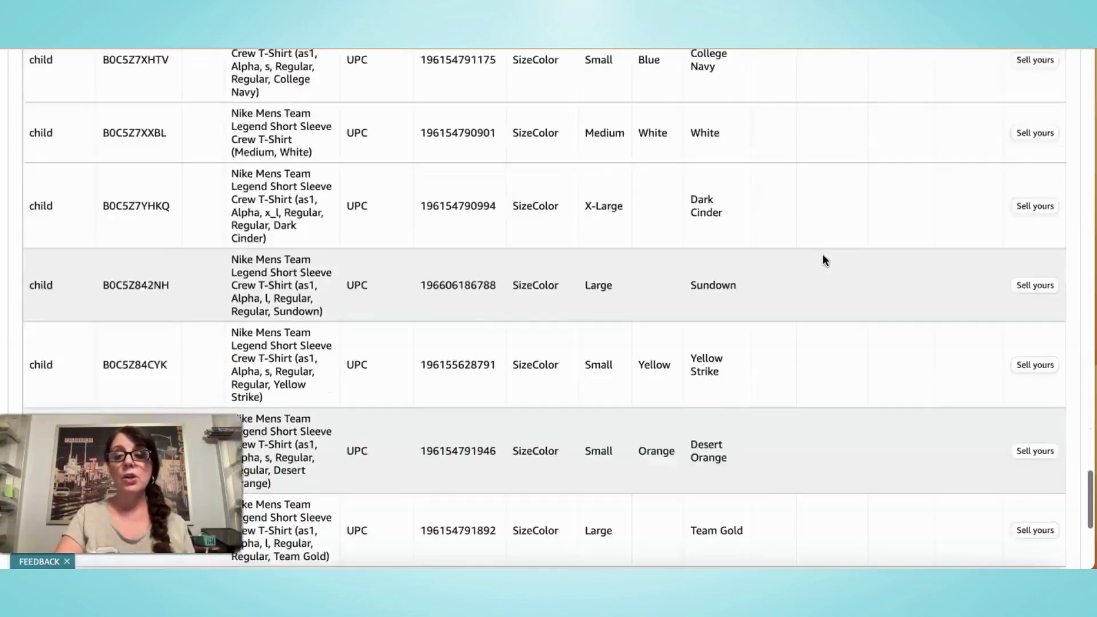
pyautogui.scroll(-5, 823, 260)
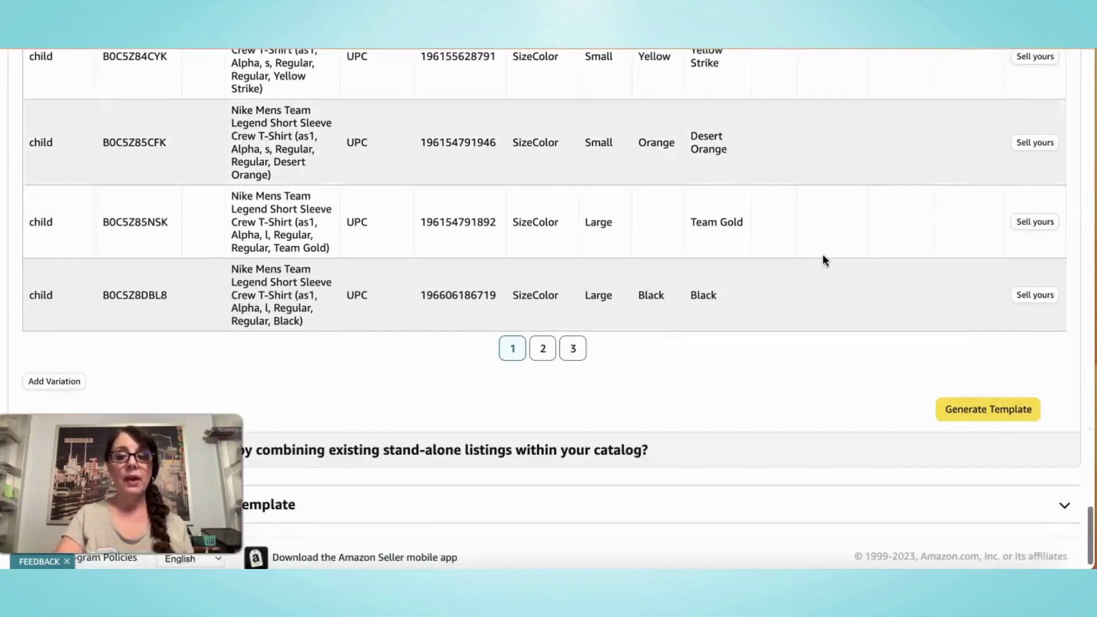
pyautogui.scroll(-2, 822, 260)
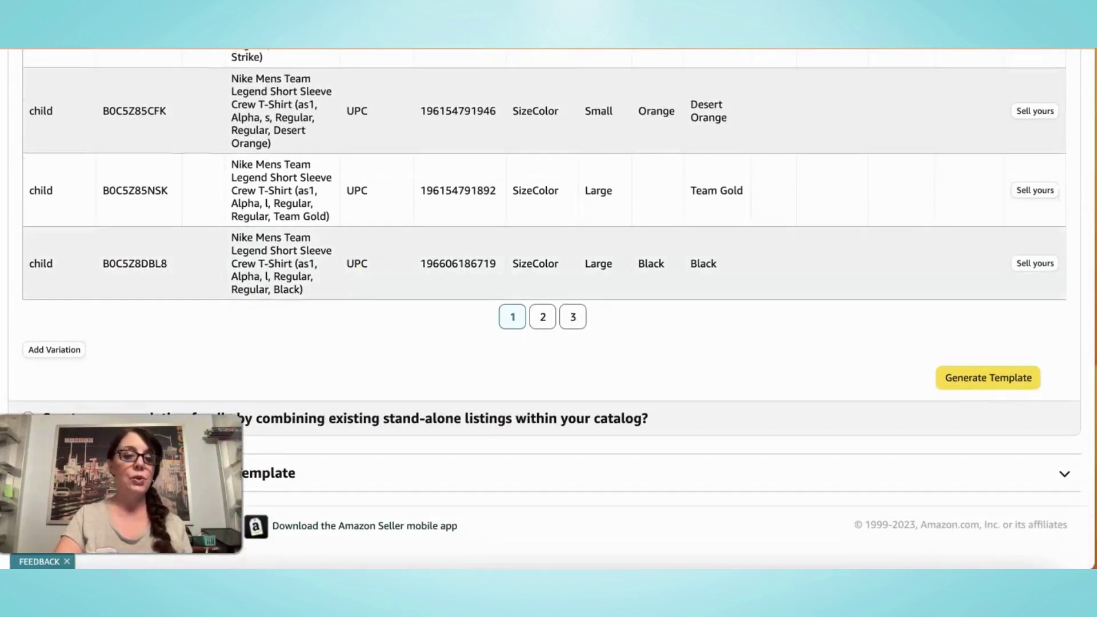
pyautogui.click(64, 355)
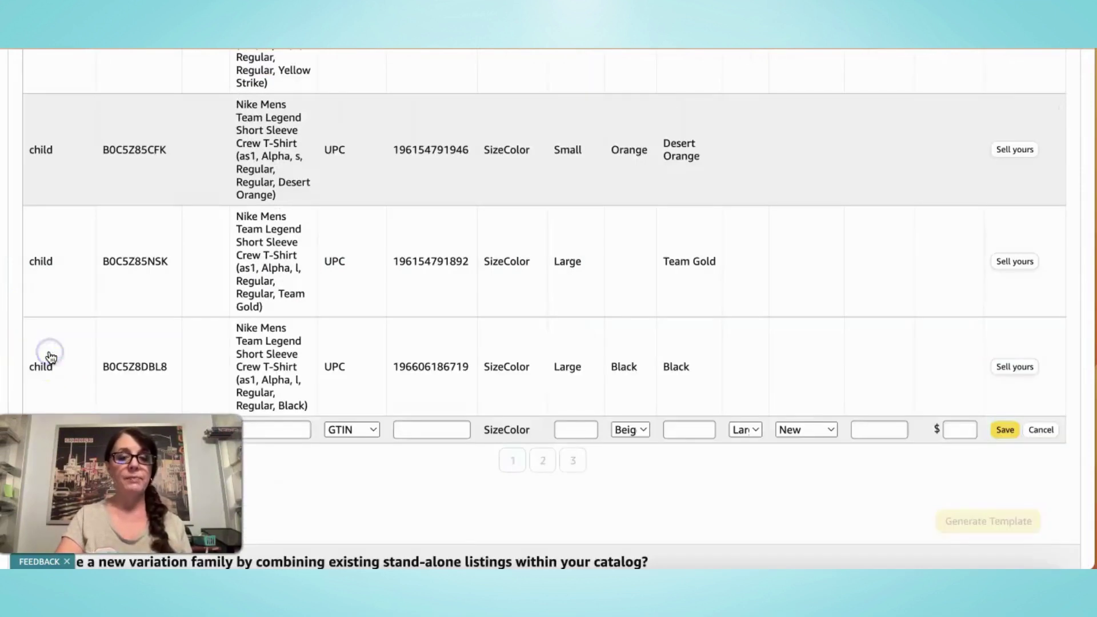
pyautogui.scroll(-2, 240, 346)
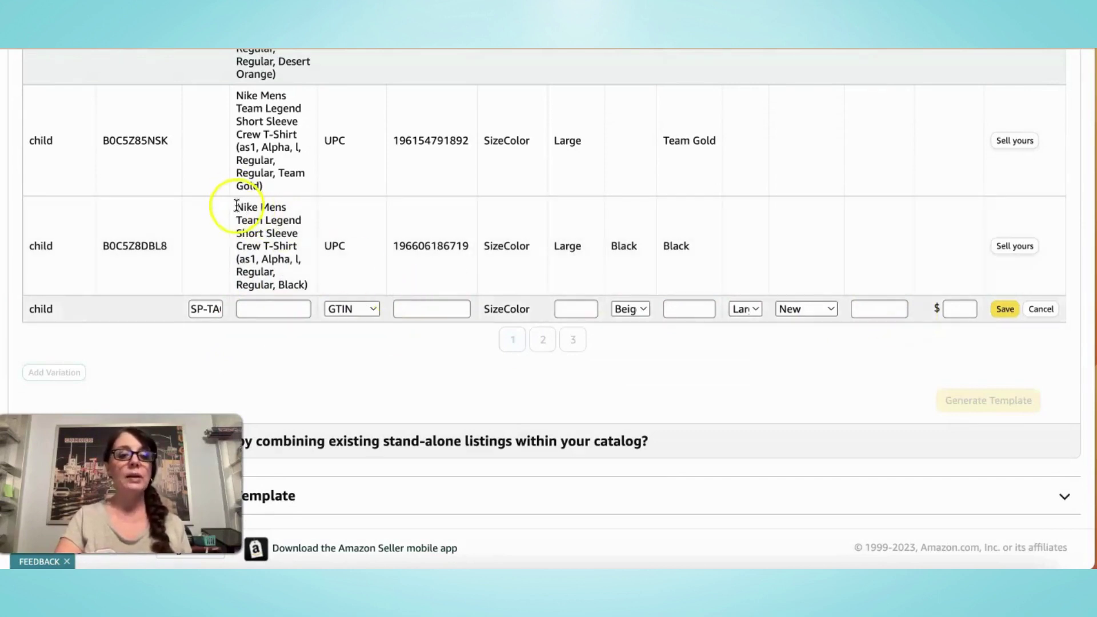
# Set the new child's product name to "Nike Mens Team Legend Short Sleeve Crew T-Shirt (as1, Alpha, l, Regular, Regular, Yellow)".
pyautogui.moveTo(235, 205); pyautogui.dragTo(276, 282)
pyautogui.hotkey('ctrl', 'c')
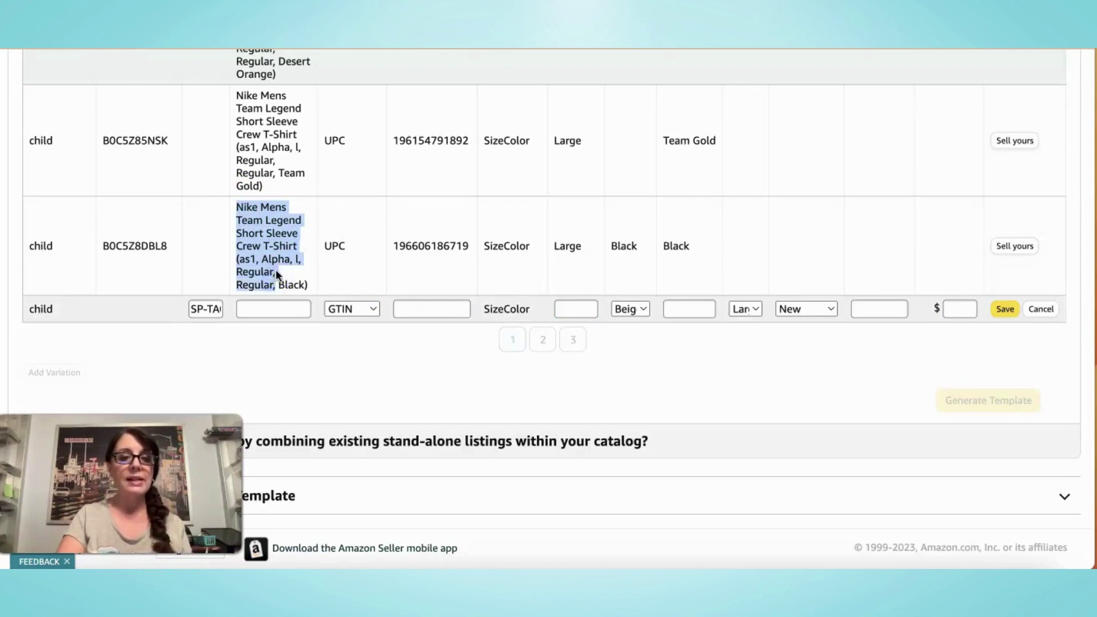
pyautogui.scroll(1, 276, 269)
pyautogui.scroll(-1, 275, 269)
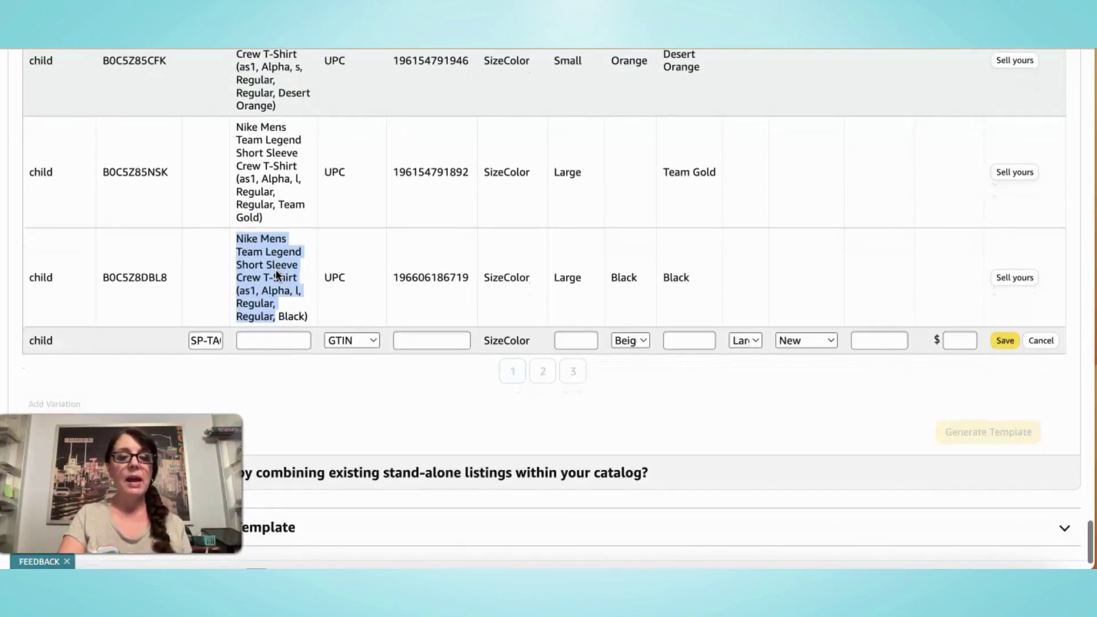
pyautogui.scroll(-1, 275, 269)
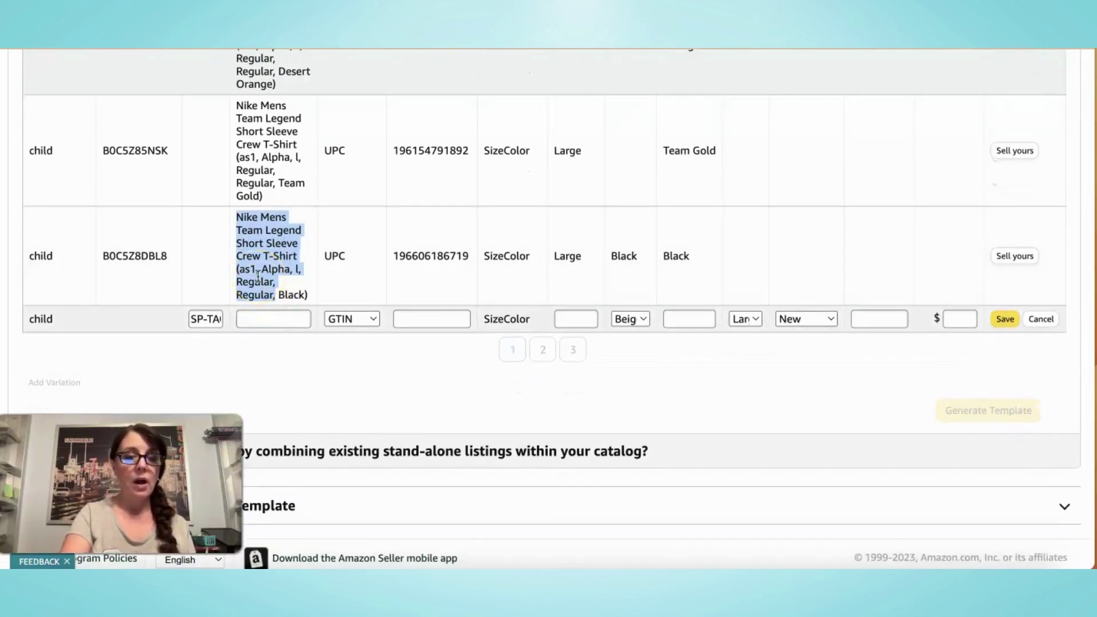
pyautogui.click(261, 318)
pyautogui.hotkey('ctrl', 'v')
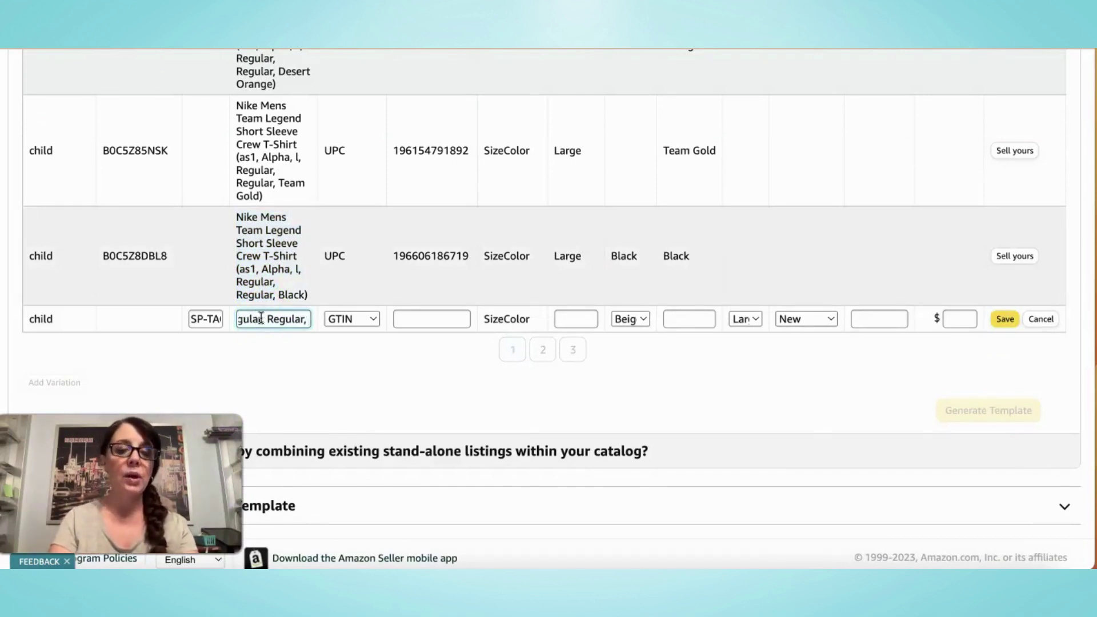
pyautogui.write('Yellow')
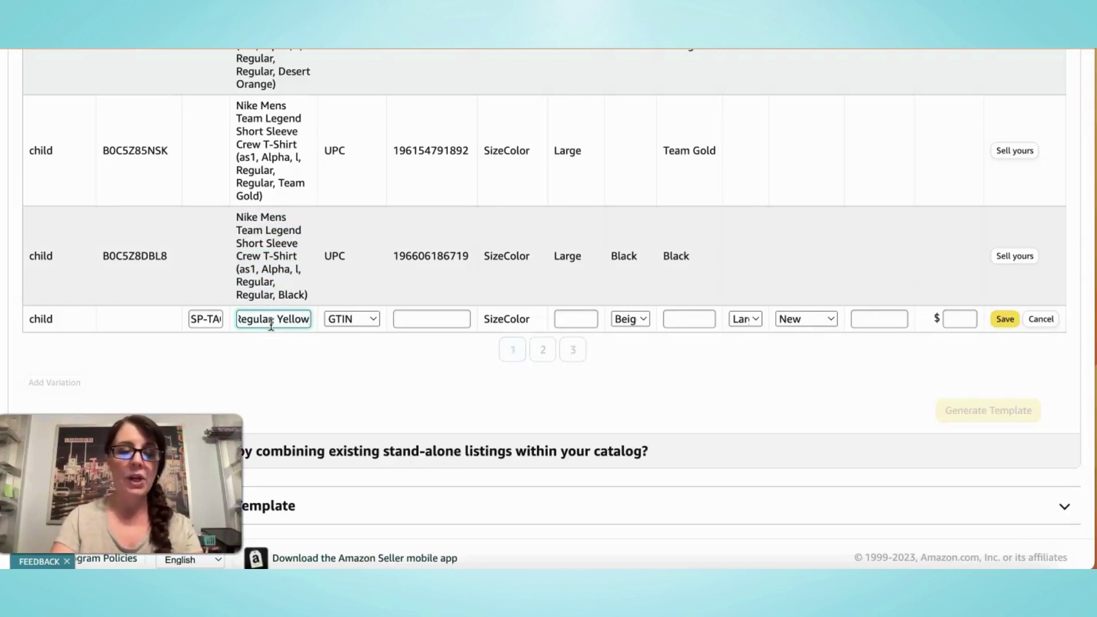
pyautogui.write(')')
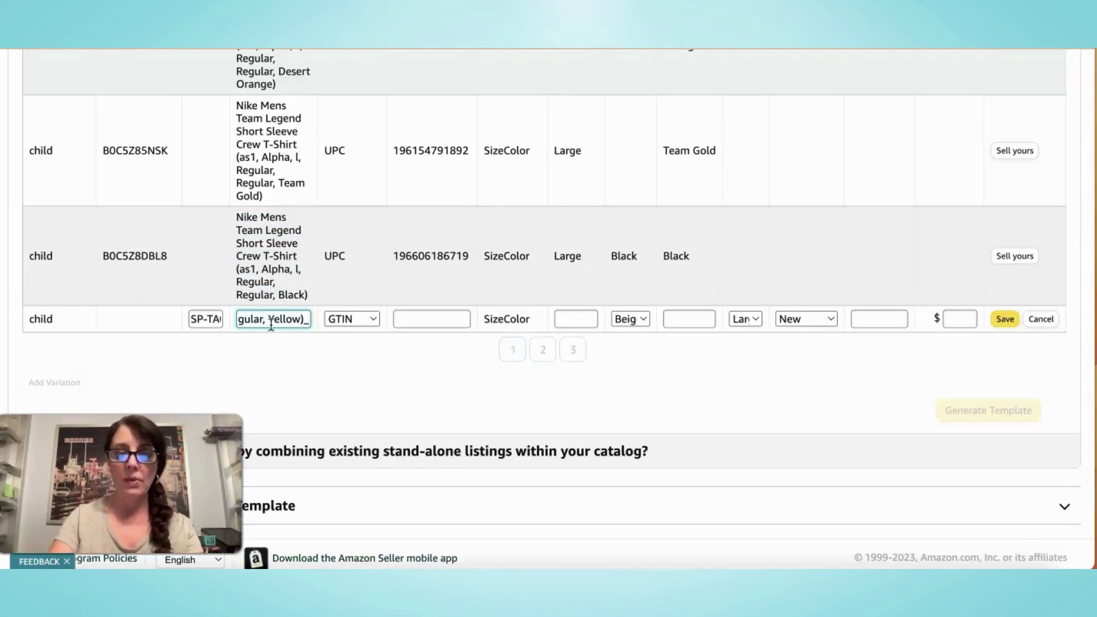
pyautogui.click(362, 318)
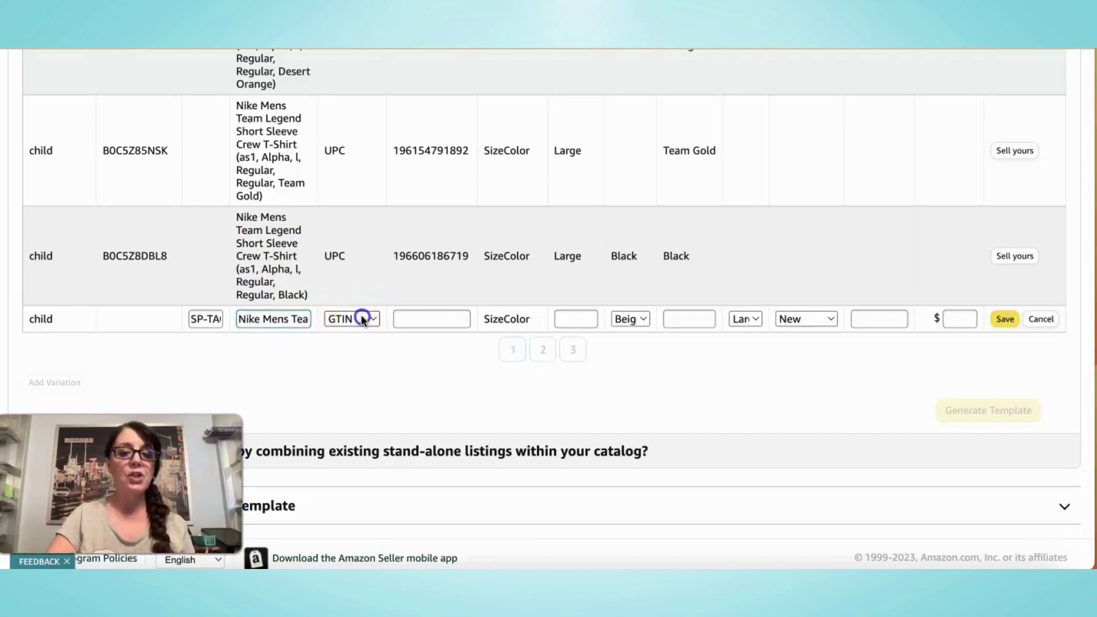
pyautogui.click(356, 370)
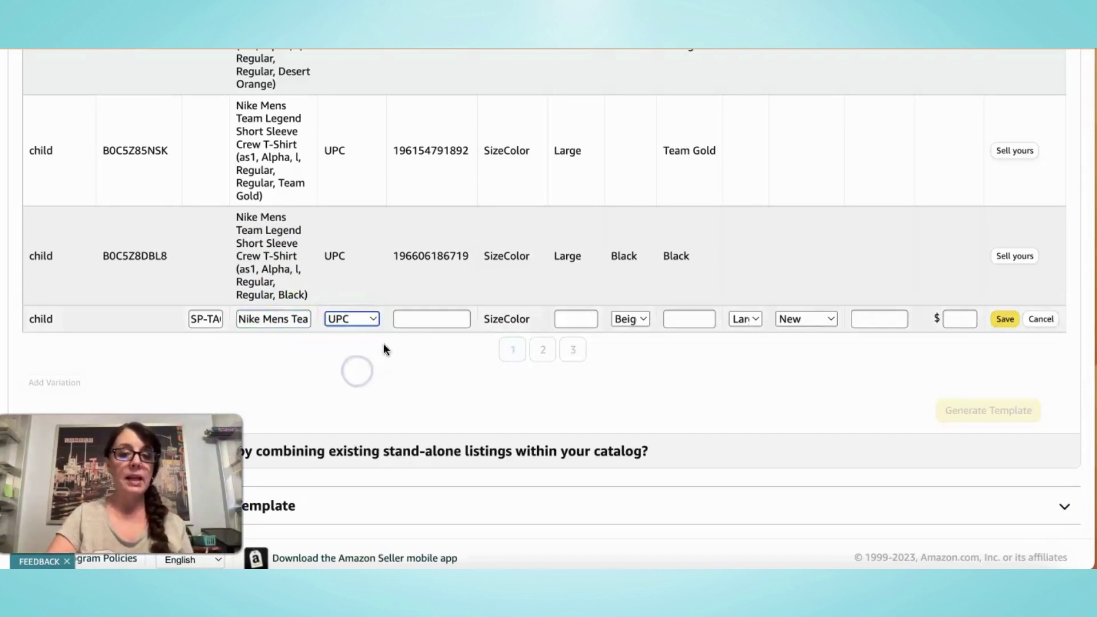
pyautogui.moveTo(392, 254); pyautogui.dragTo(467, 255)
pyautogui.hotkey('ctrl', 'c')
pyautogui.click(431, 322)
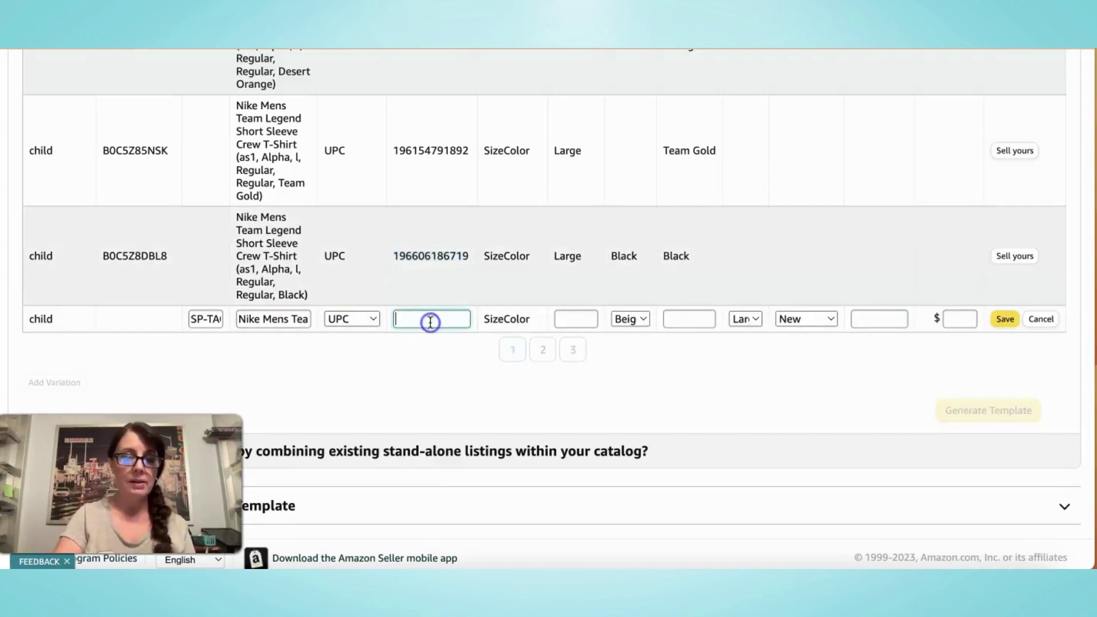
pyautogui.hotkey('ctrl', 'v')
pyautogui.write('8')
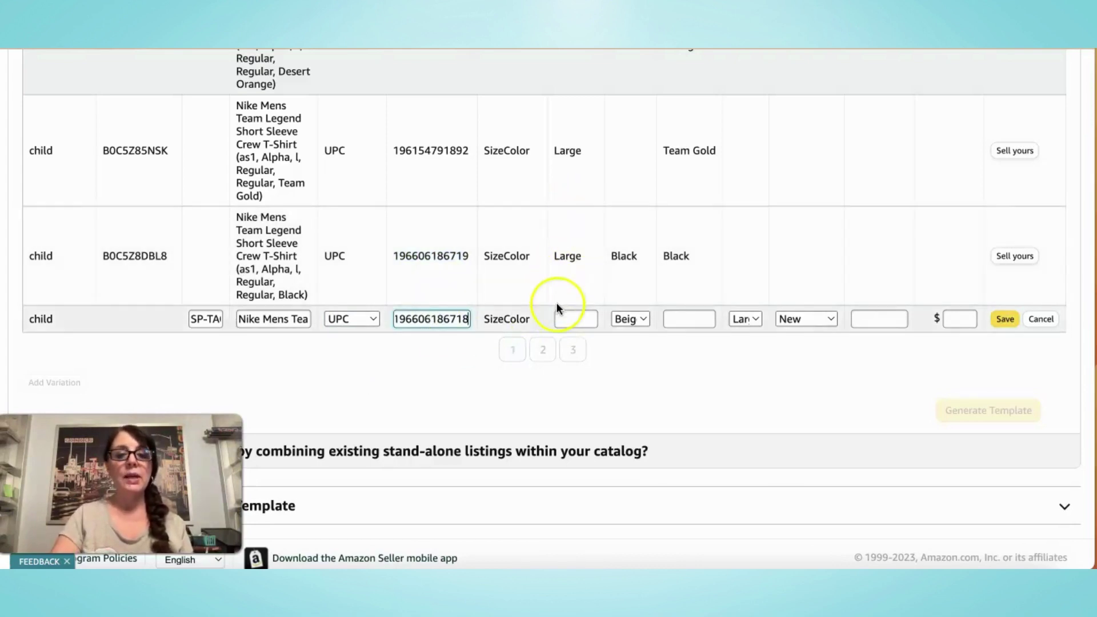
# Set the new child's size to Medium and its color map to Yellow.
pyautogui.click(557, 320)
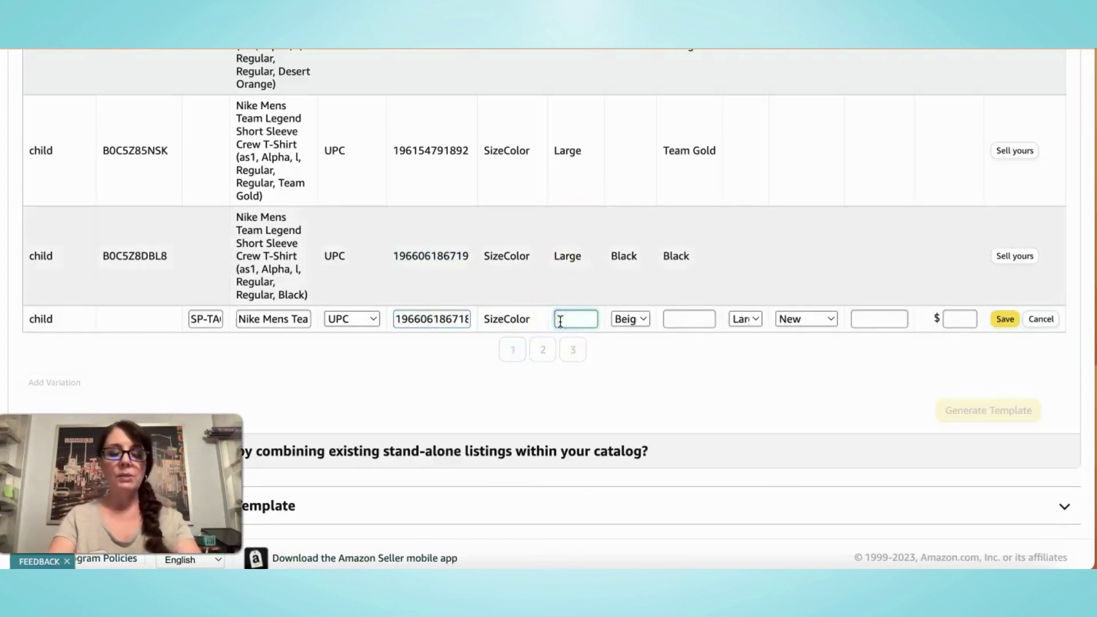
pyautogui.write('Me')
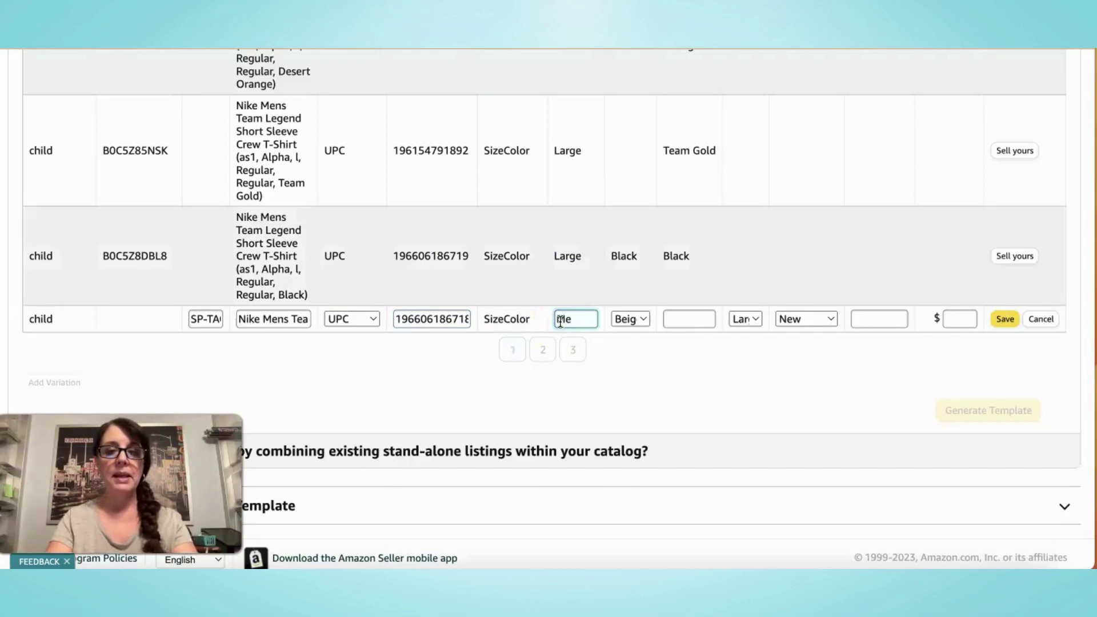
pyautogui.write('dium')
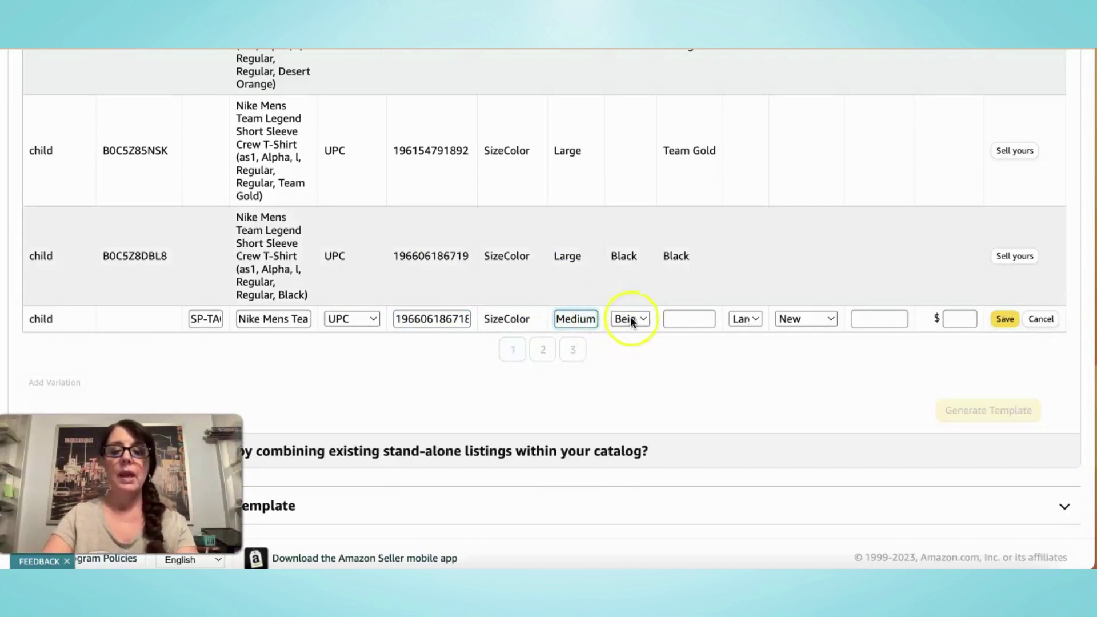
pyautogui.click(631, 320)
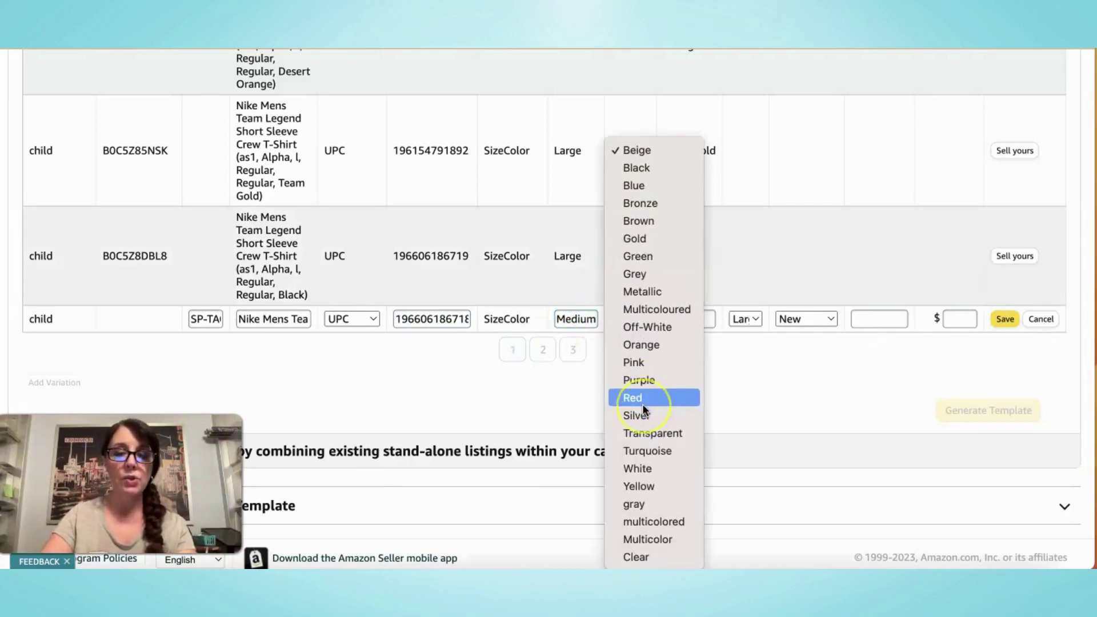
pyautogui.click(642, 484)
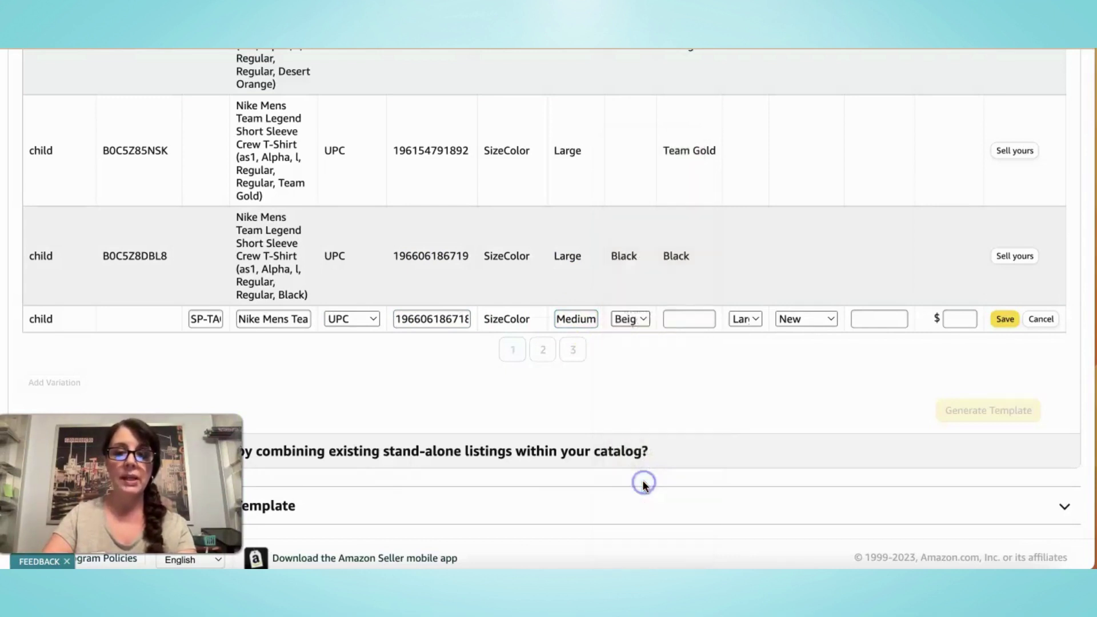
# Set the new child's color to "Fire Yellow".
pyautogui.click(679, 319)
pyautogui.write('Ye')
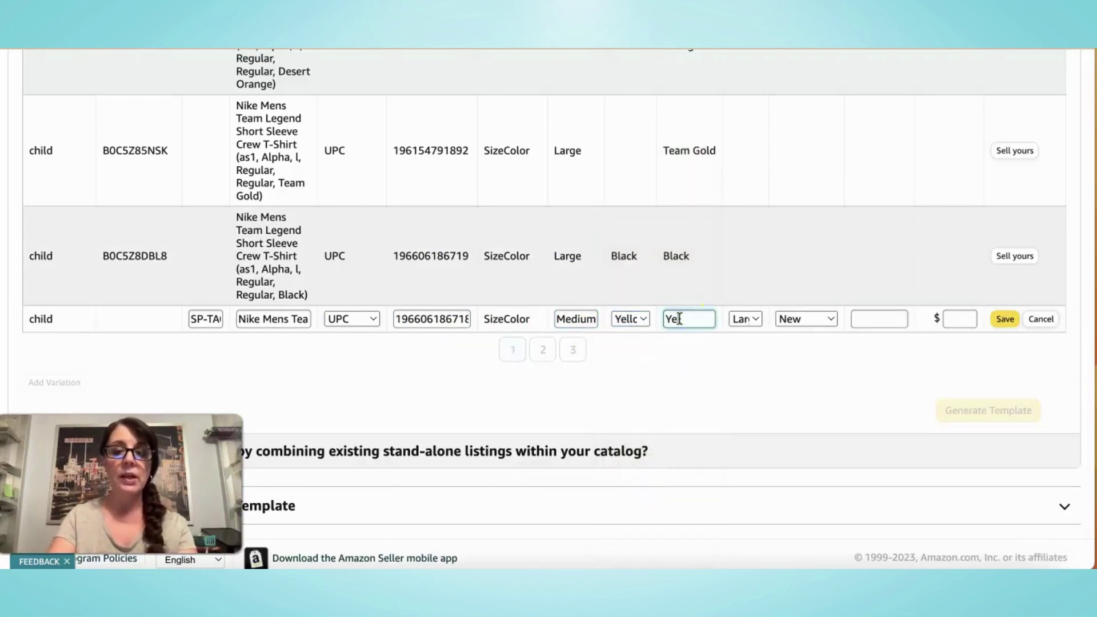
pyautogui.write('llow')
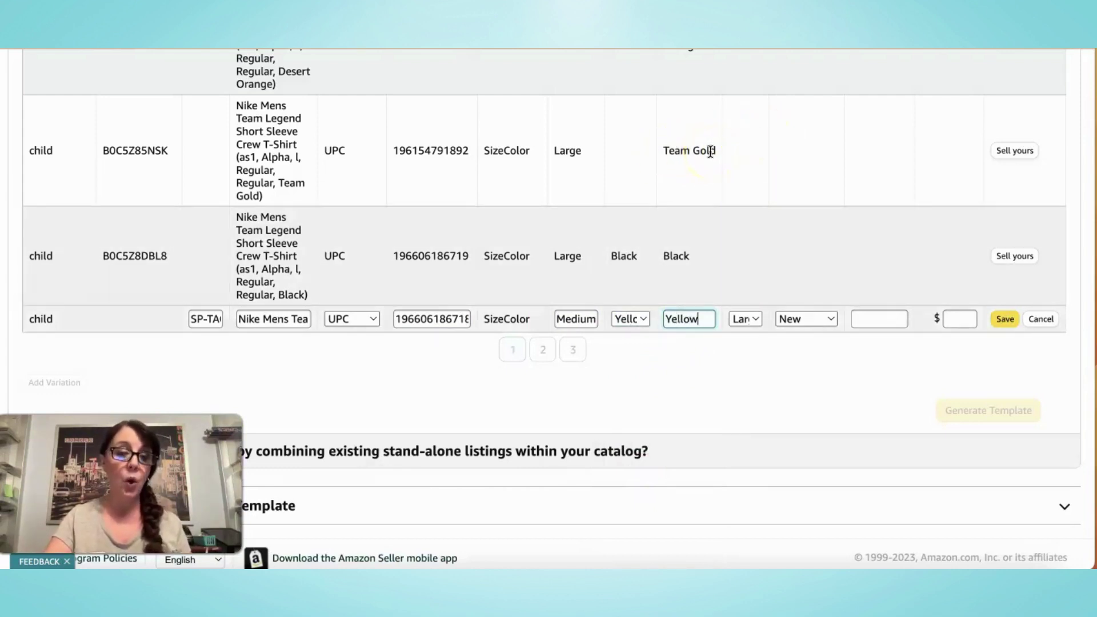
pyautogui.press('BackSpace')
pyautogui.press('BackSpace')
pyautogui.press('BackSpace')
pyautogui.press('BackSpace')
pyautogui.press('BackSpace')
pyautogui.press('BackSpace')
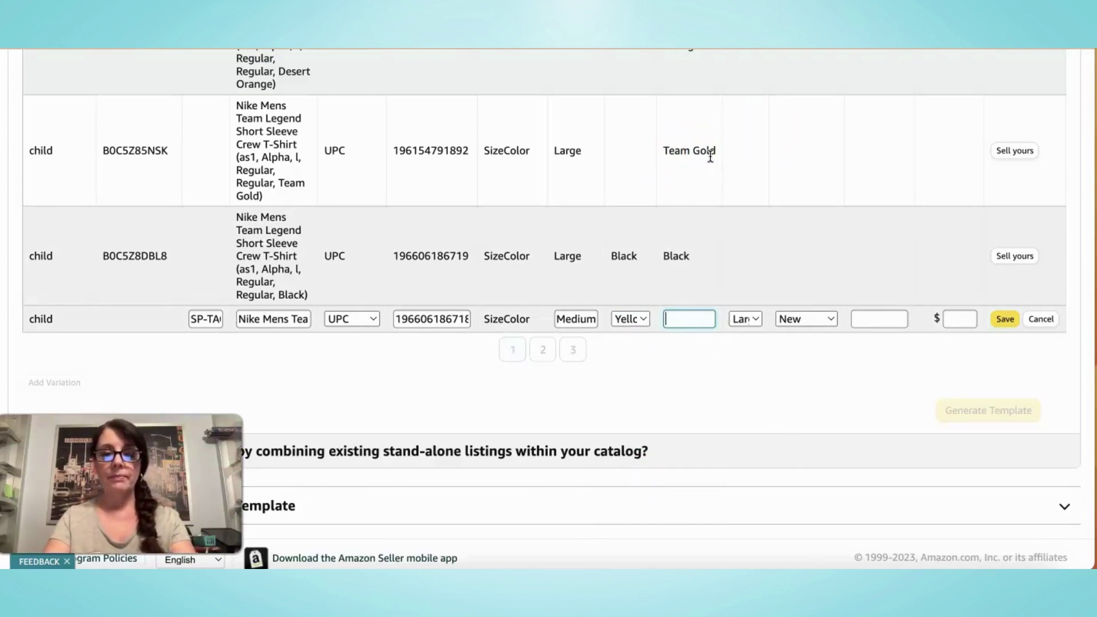
pyautogui.write('Fir')
pyautogui.write('e Yellow')
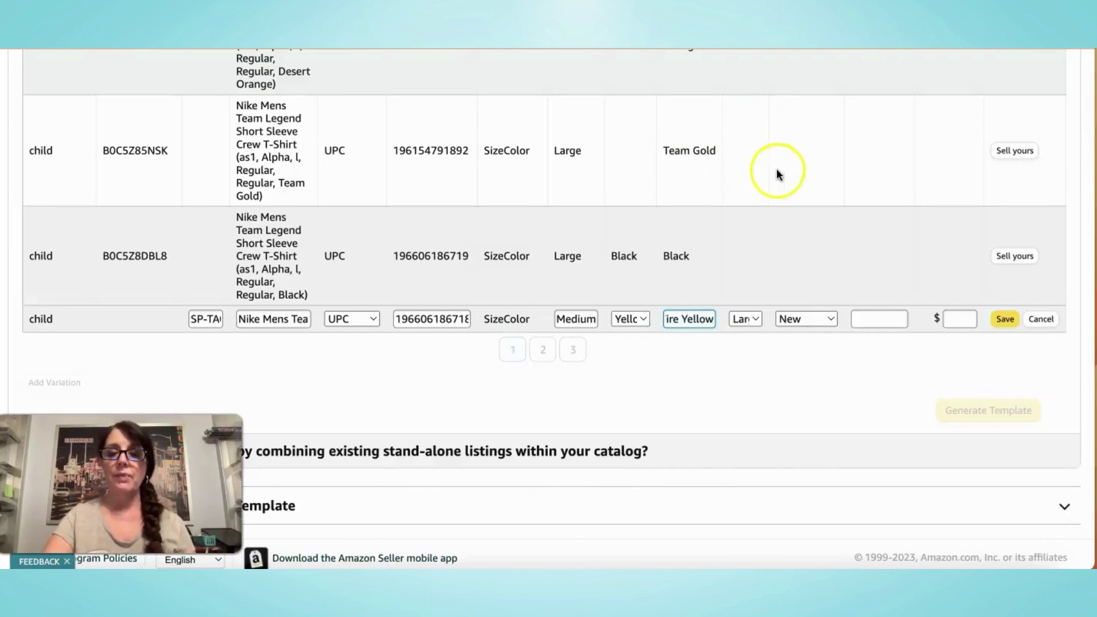
# Set the new child's size map to Medium and its quantity to 0.
pyautogui.click(750, 319)
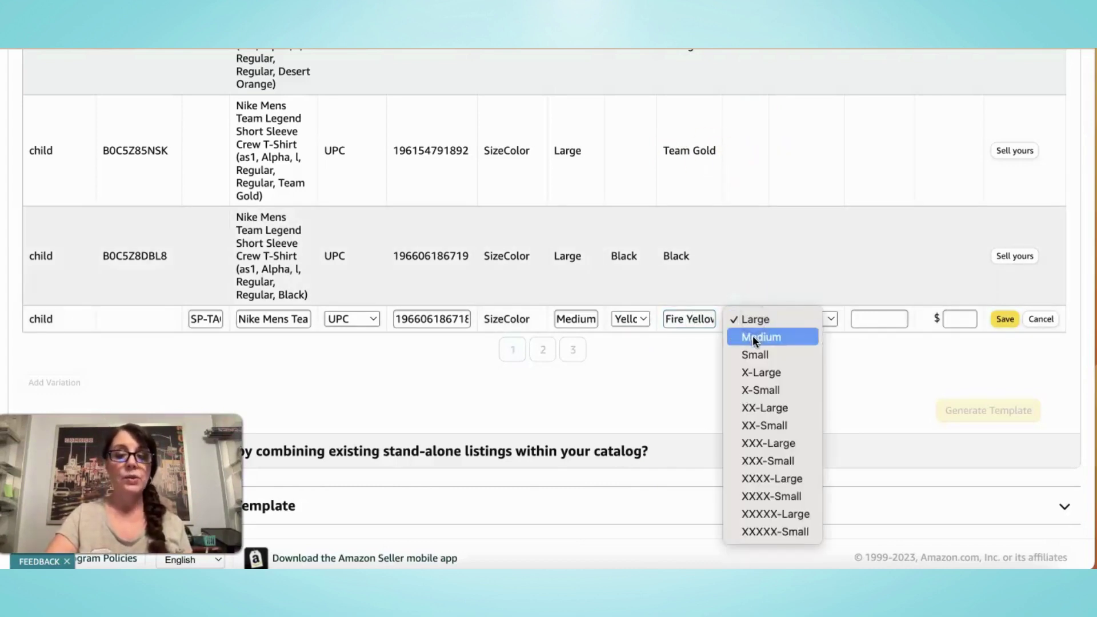
pyautogui.click(752, 337)
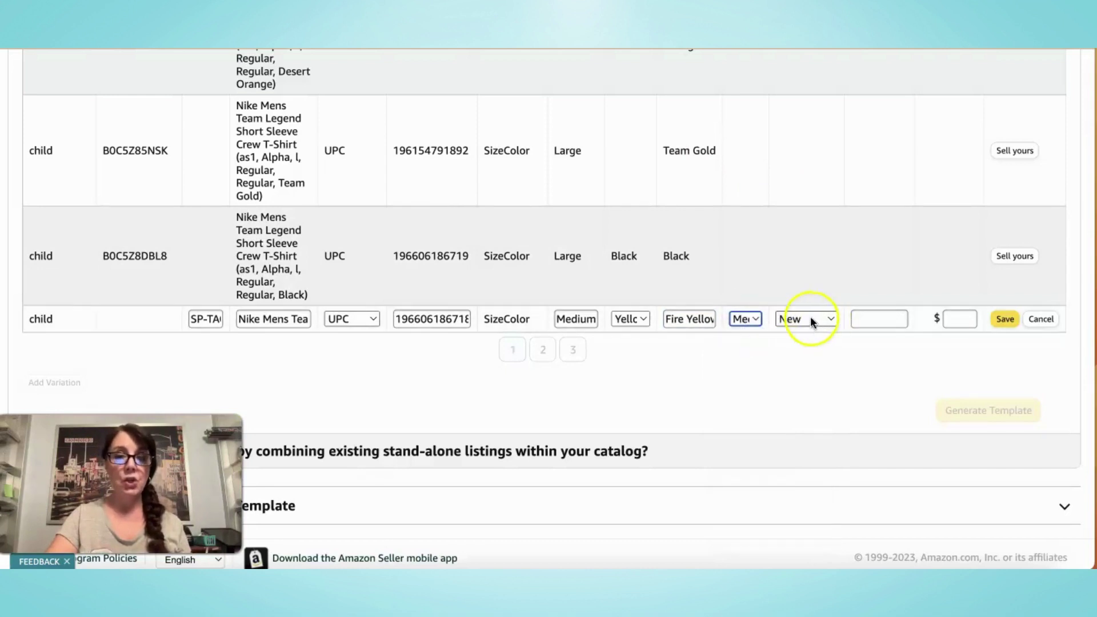
pyautogui.click(863, 318)
pyautogui.write('0')
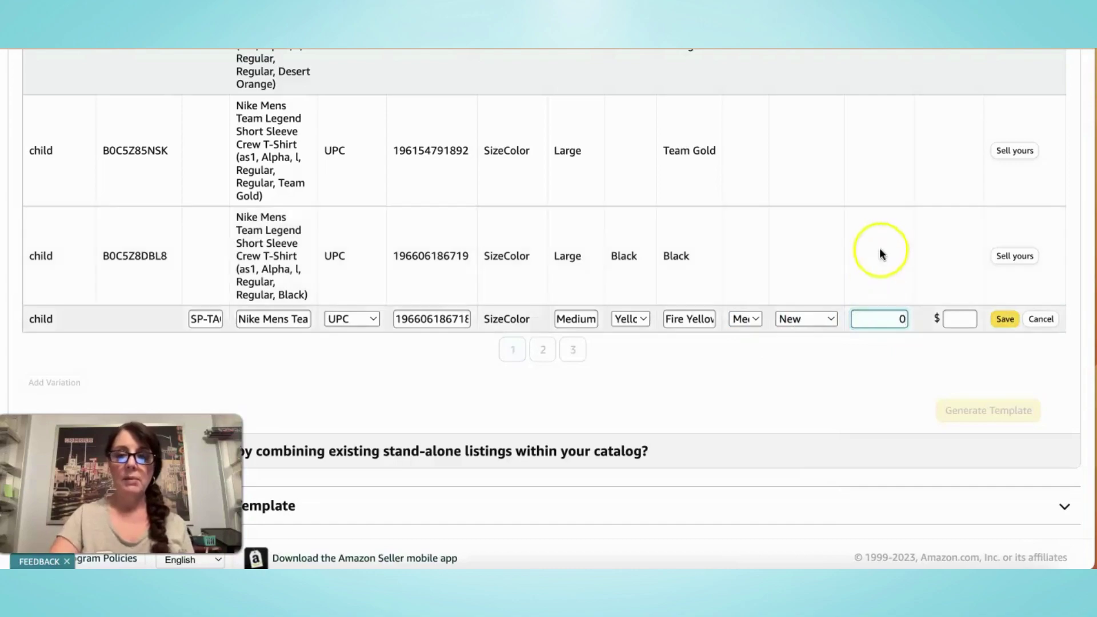
# Set the new child's price to $45.00 and save the variation row.
pyautogui.scroll(10, 879, 253)
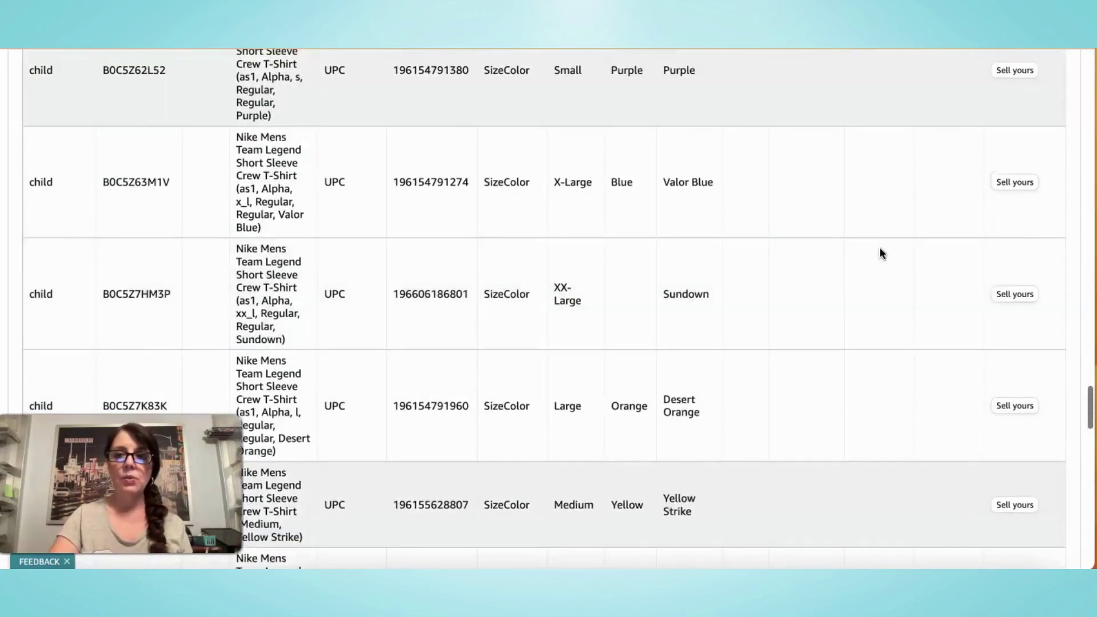
pyautogui.scroll(10, 879, 251)
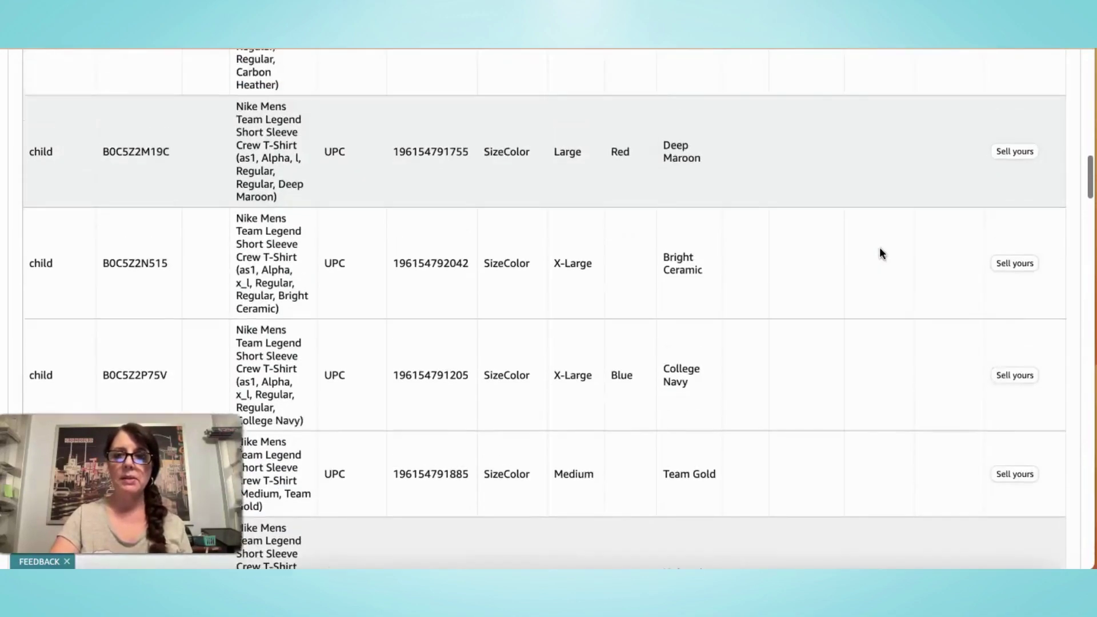
pyautogui.scroll(15, 880, 253)
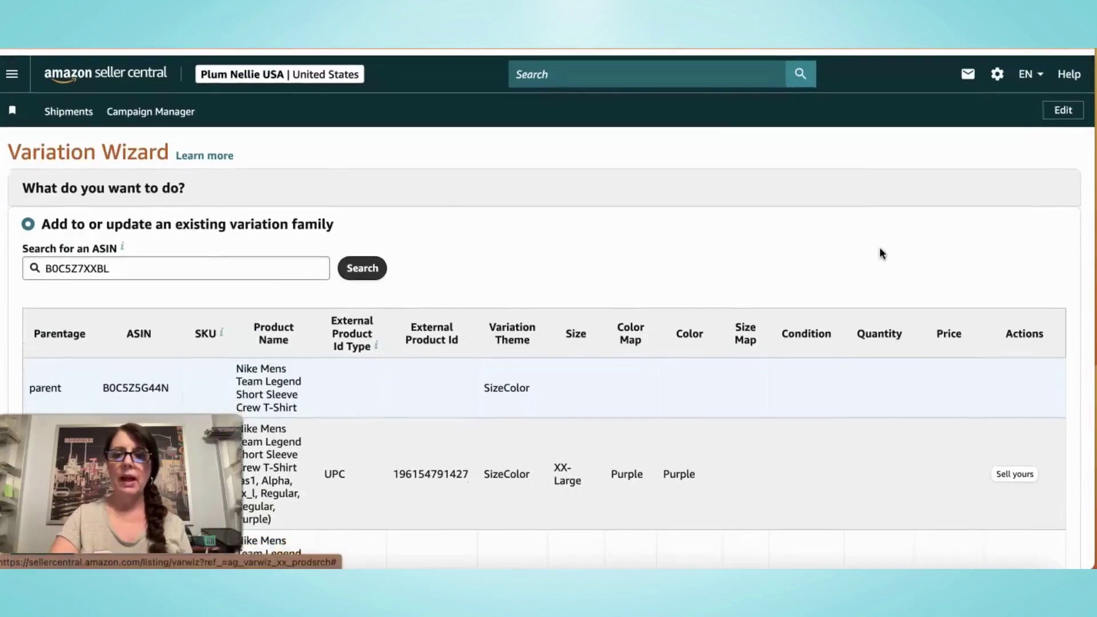
pyautogui.scroll(-15, 880, 253)
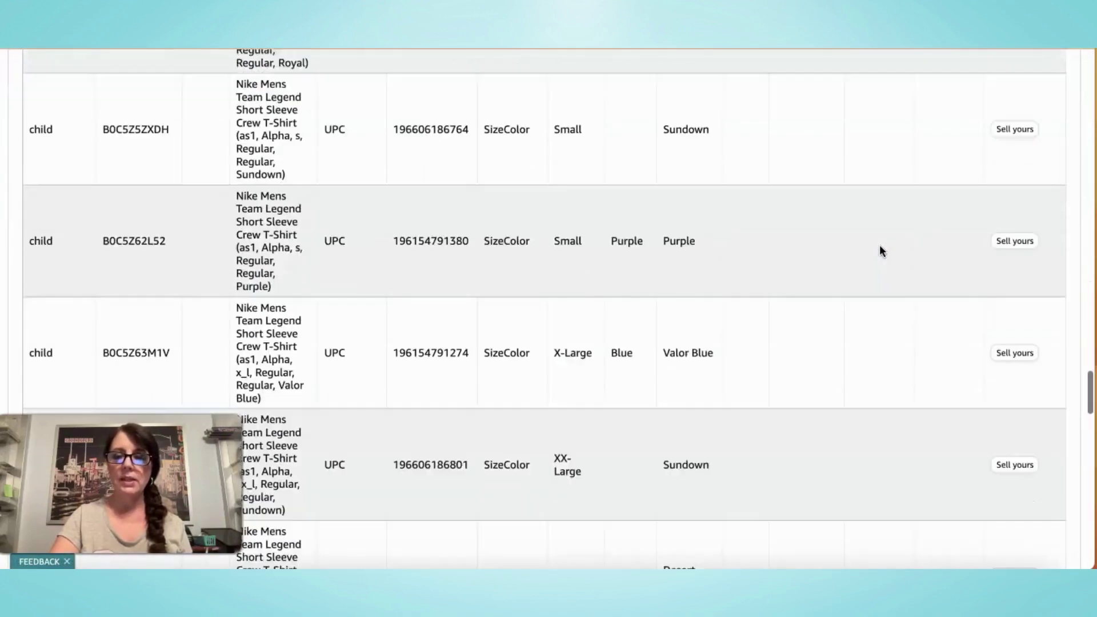
pyautogui.scroll(-15, 879, 244)
pyautogui.click(954, 333)
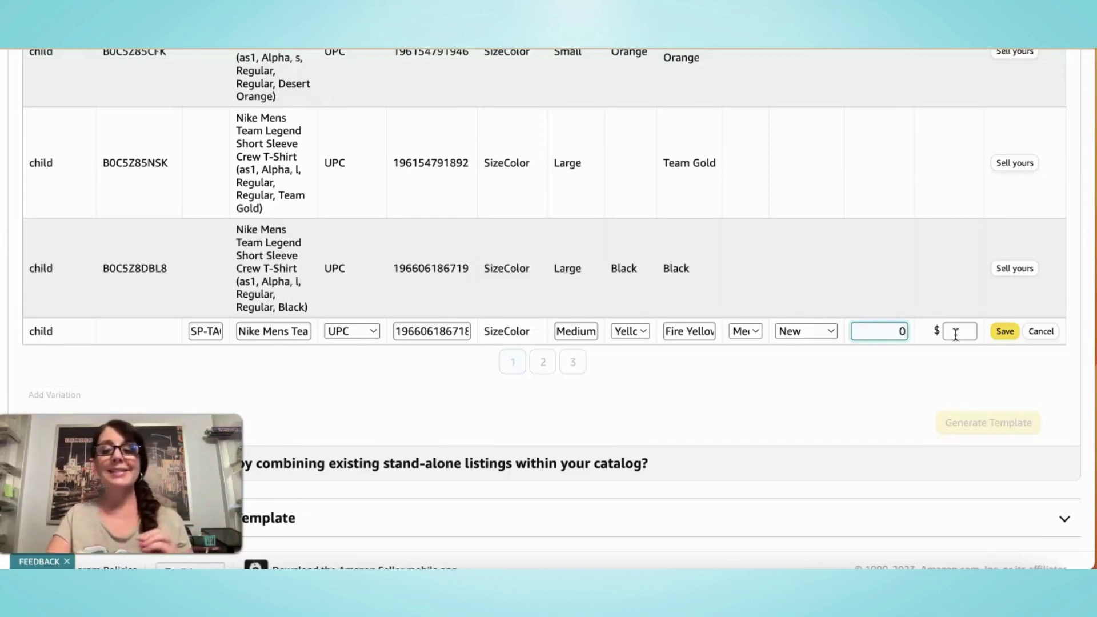
pyautogui.click(956, 334)
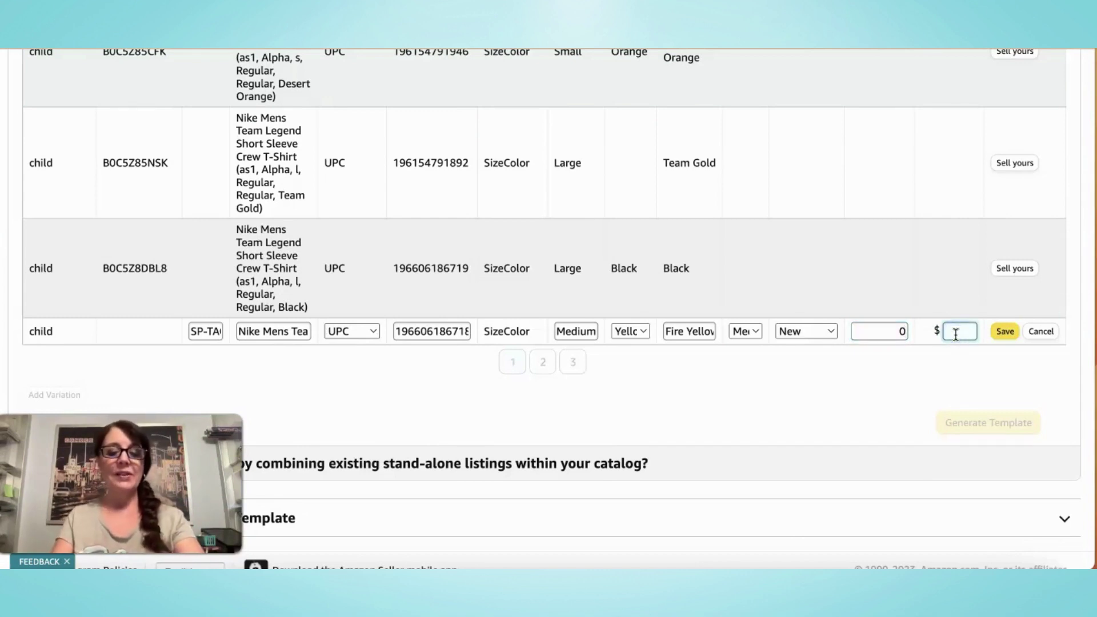
pyautogui.write('45.00')
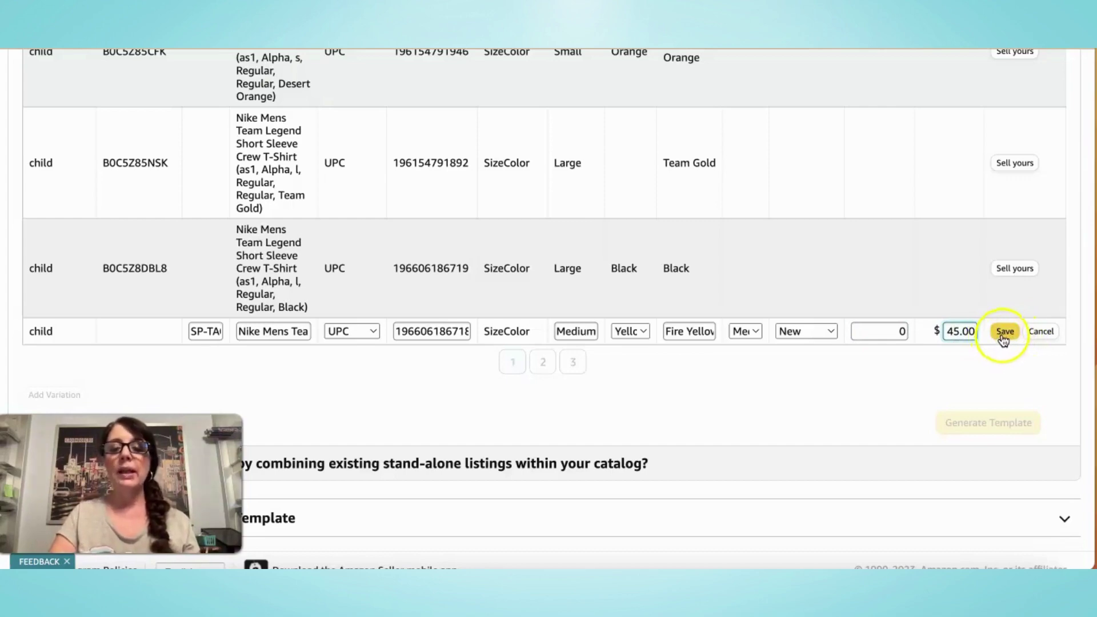
pyautogui.click(1004, 333)
pyautogui.scroll(-4, 1002, 340)
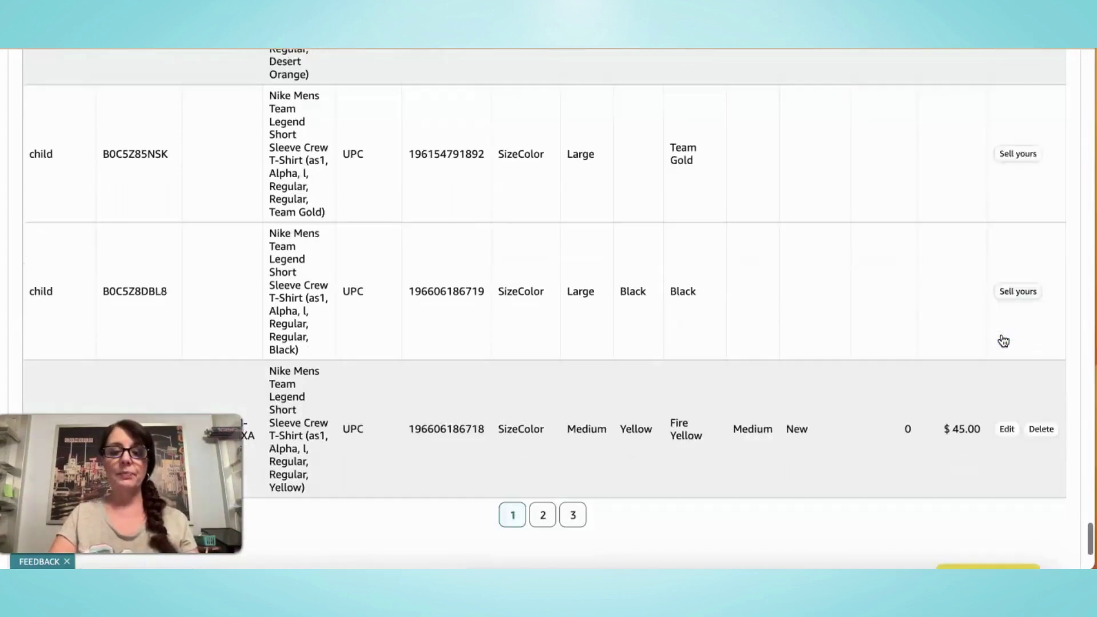
# Generate the template for the variation family with the new yellow child.
pyautogui.click(878, 367)
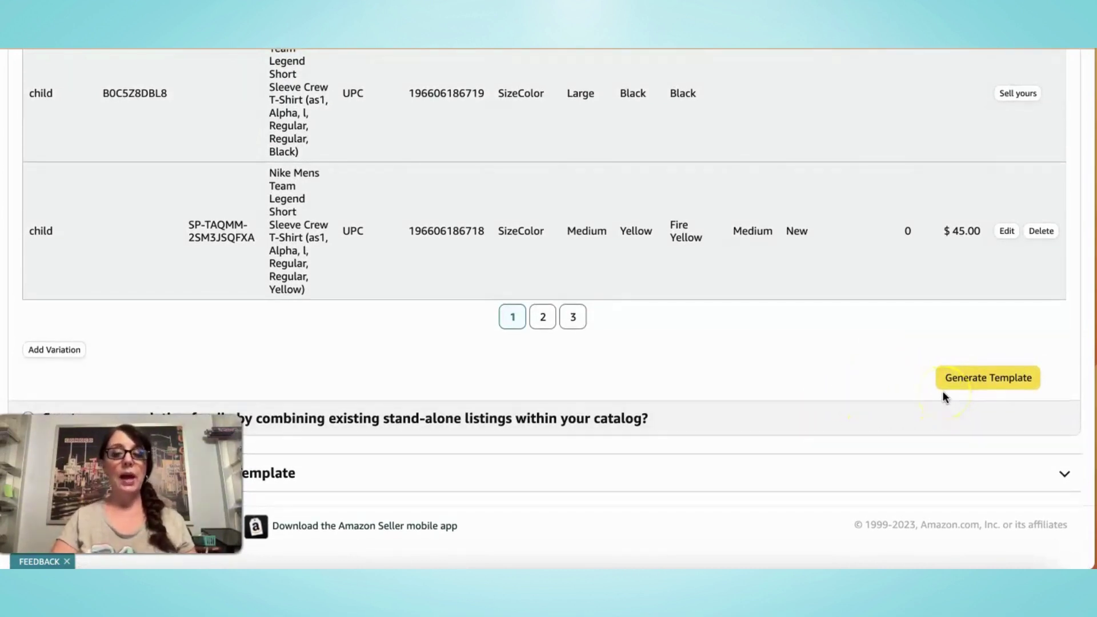
pyautogui.click(981, 382)
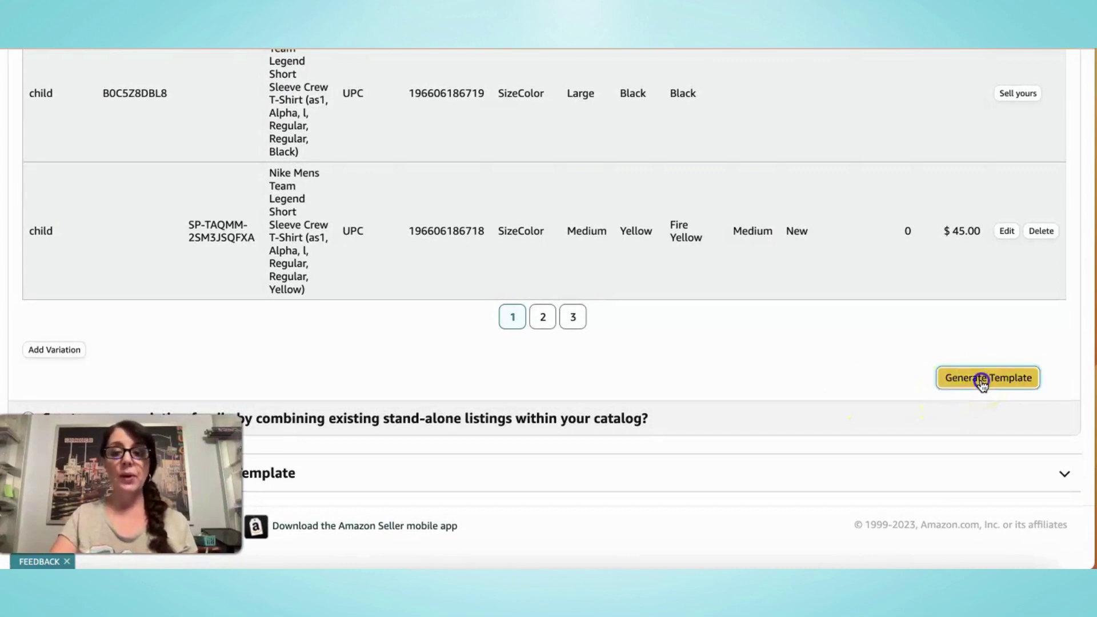
pyautogui.scroll(-2, 797, 377)
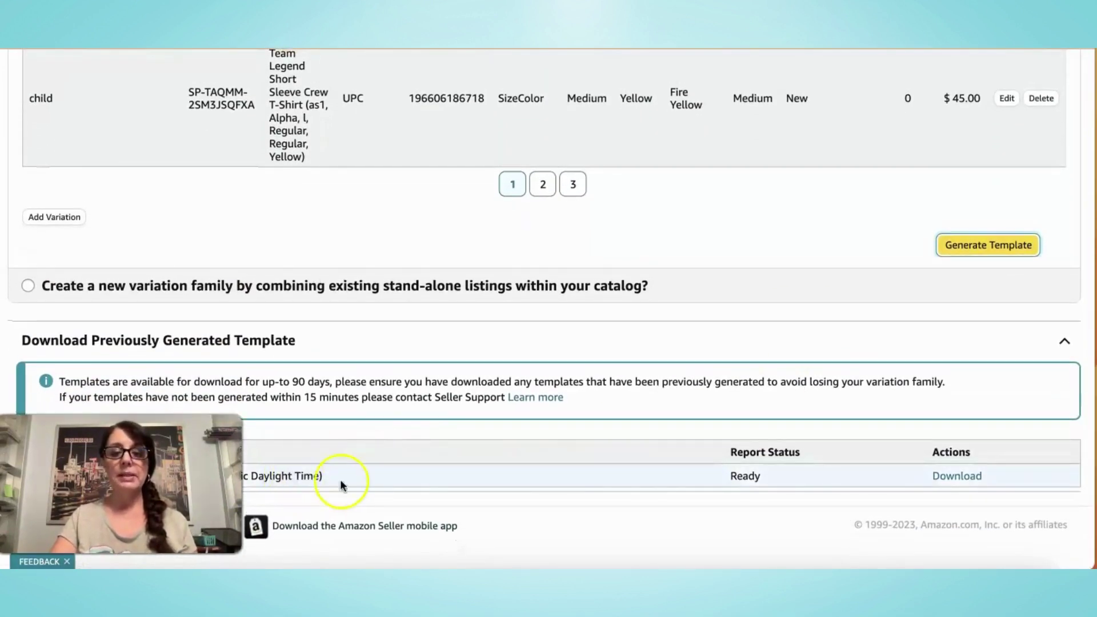
# Download the generated template to the Desktop as "Nike Yellow.xlsm".
pyautogui.click(951, 483)
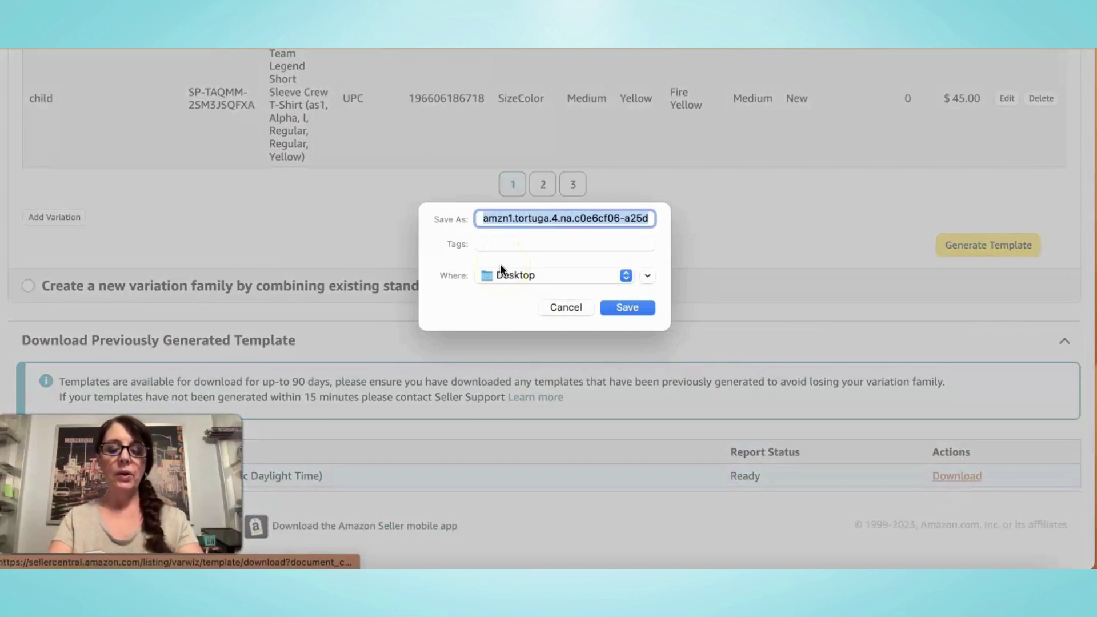
pyautogui.write('Nike ')
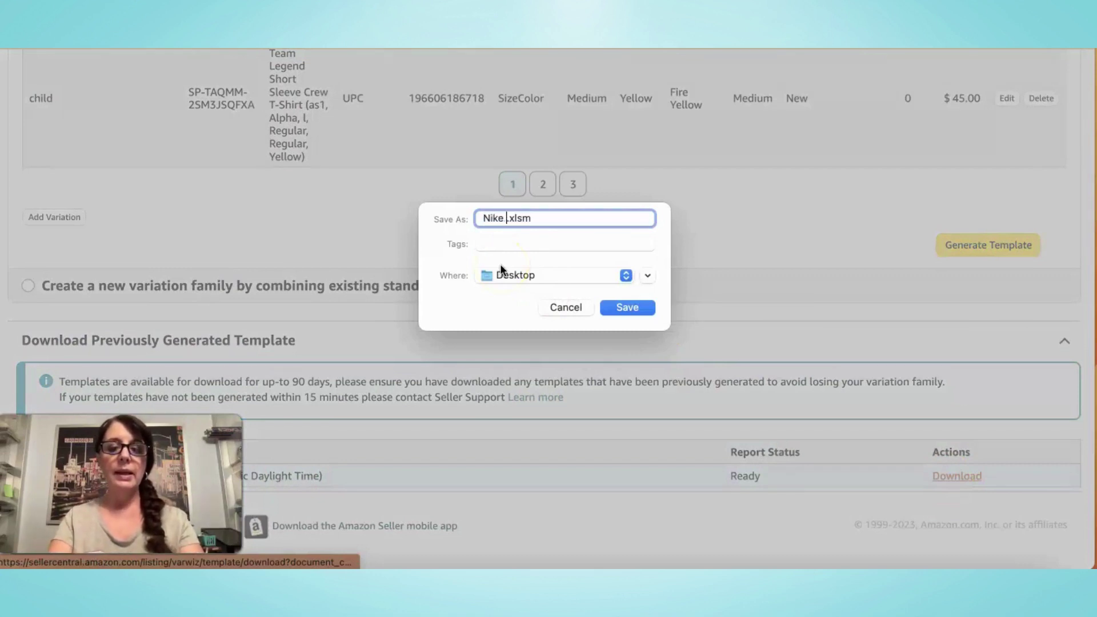
pyautogui.write('Yellow')
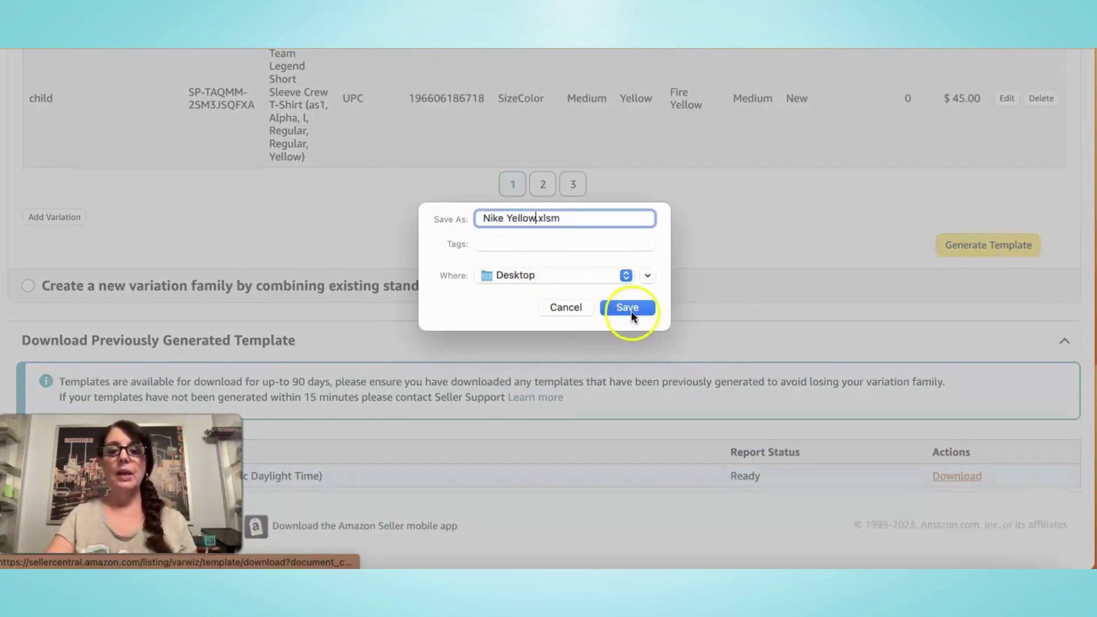
pyautogui.click(631, 310)
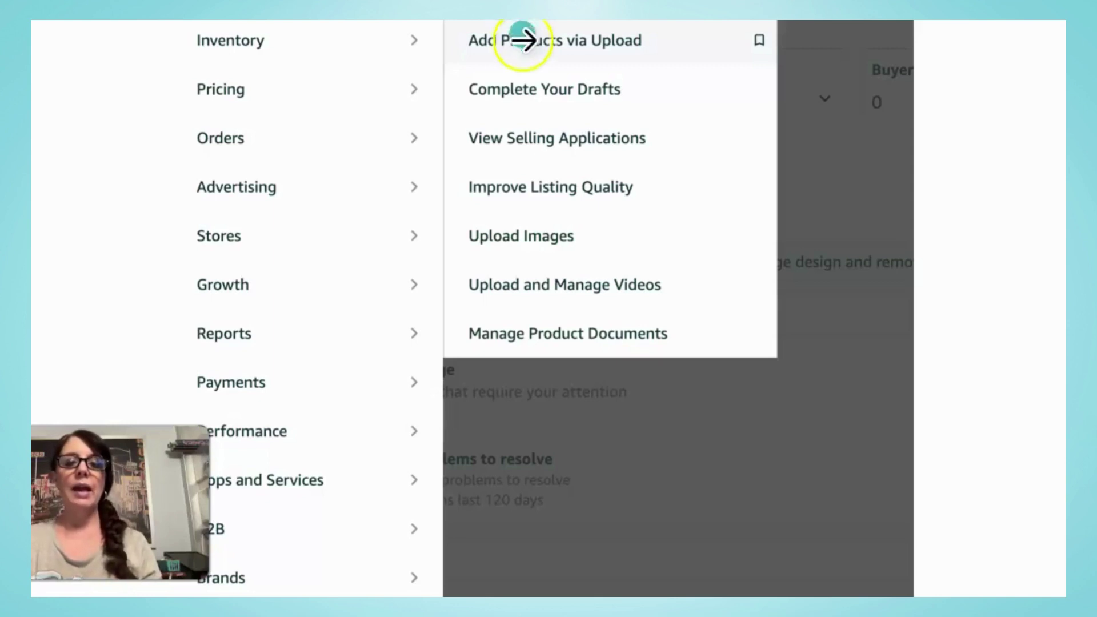
# Open Add Products via Upload and examine the statuses and record counts of earlier spreadsheet uploads.
pyautogui.click(657, 45)
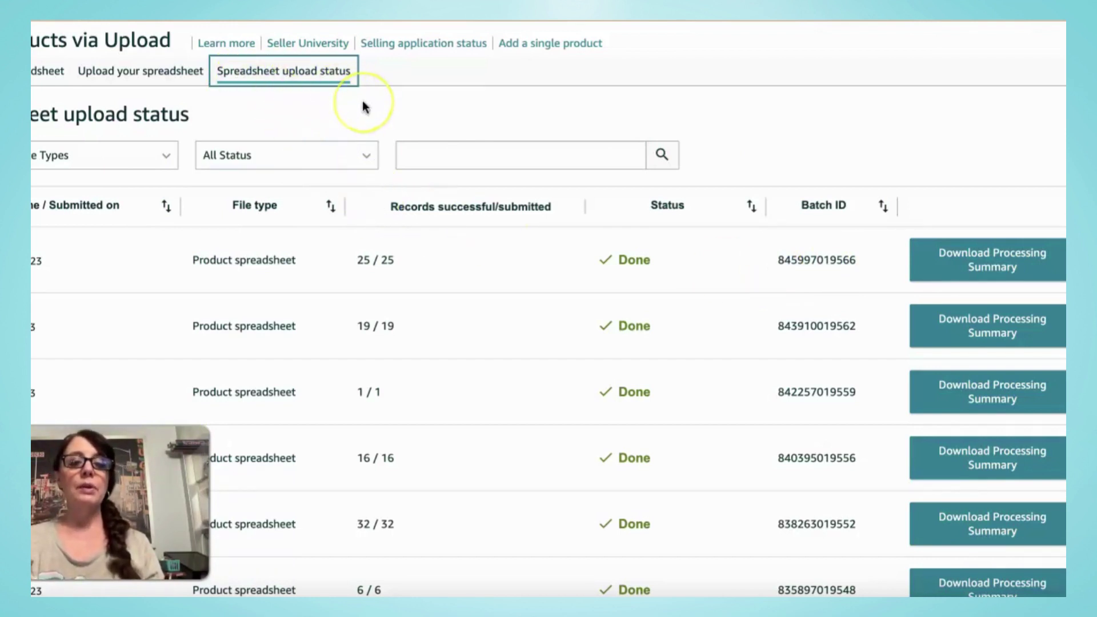
pyautogui.scroll(-1, 350, 163)
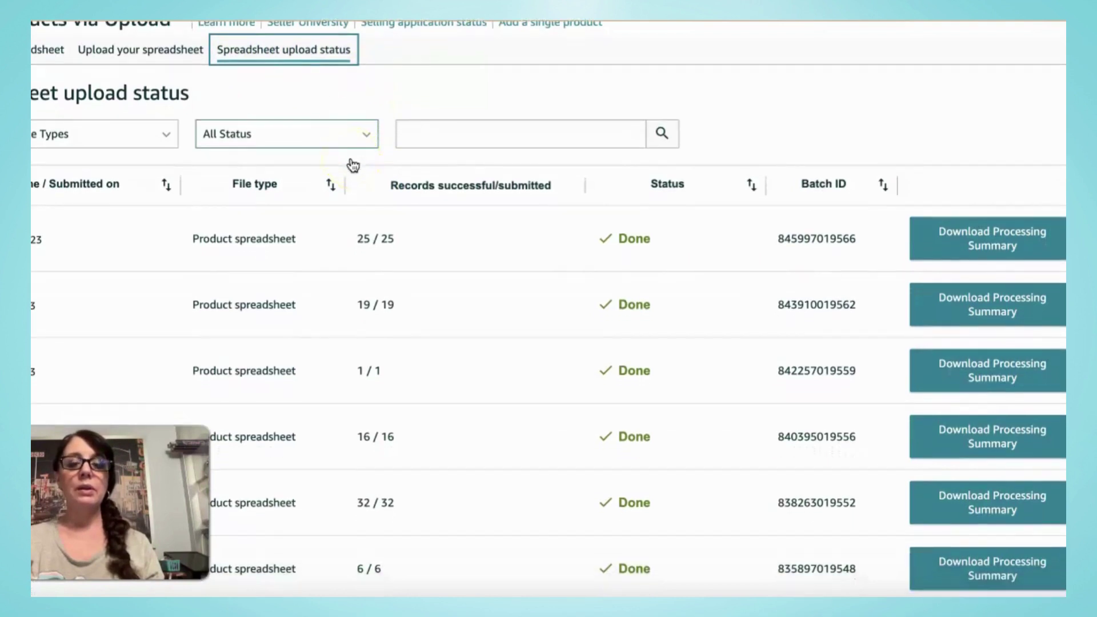
pyautogui.scroll(-4, 530, 173)
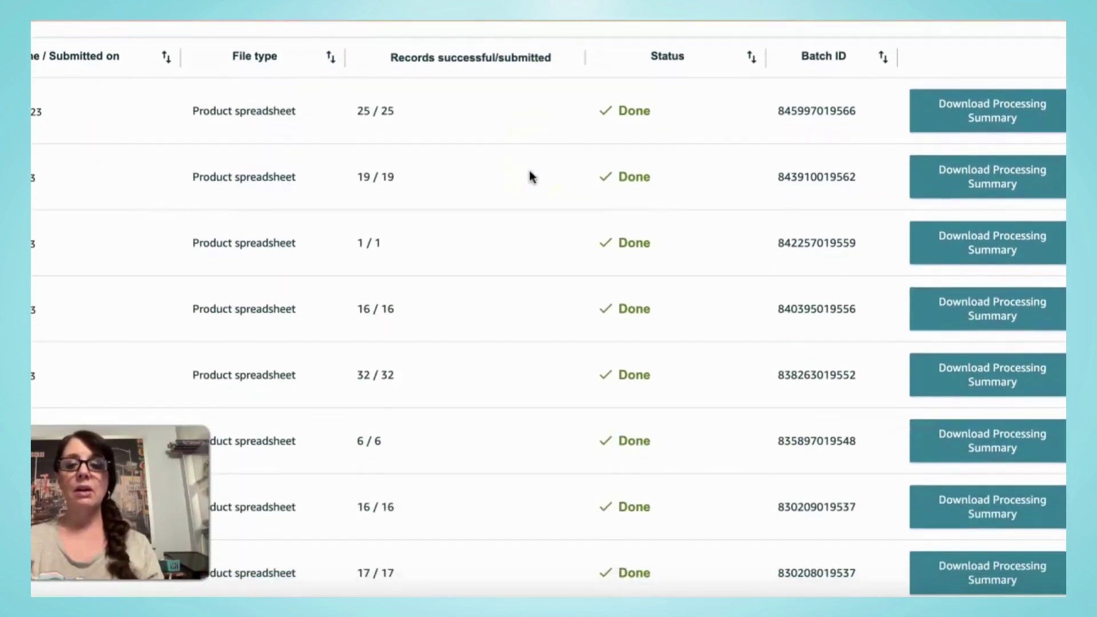
pyautogui.scroll(-5, 523, 199)
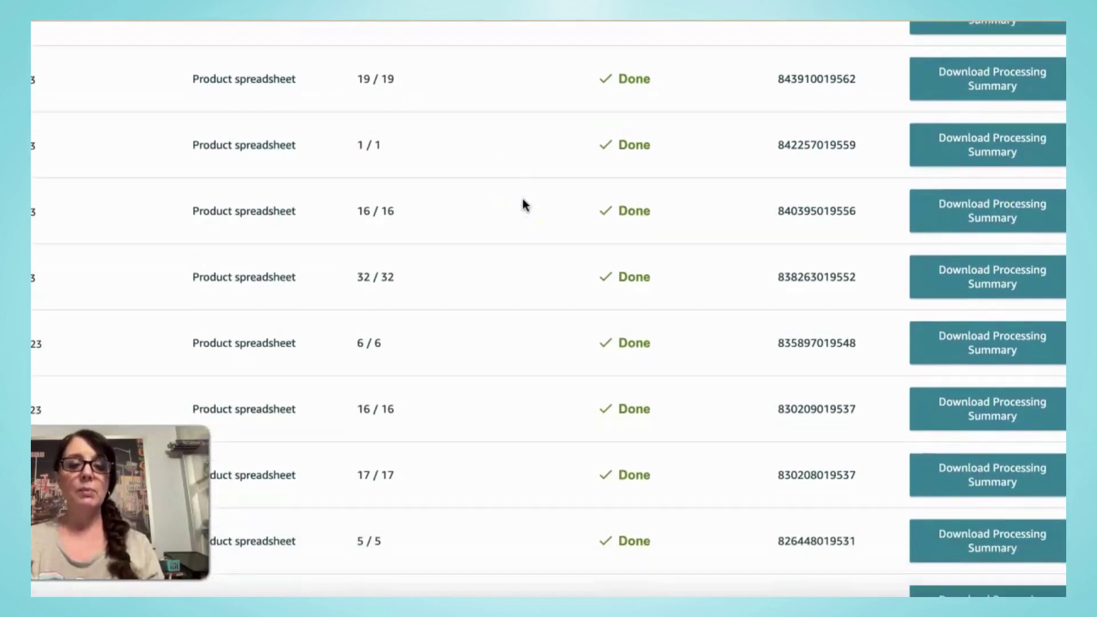
pyautogui.scroll(-6, 522, 200)
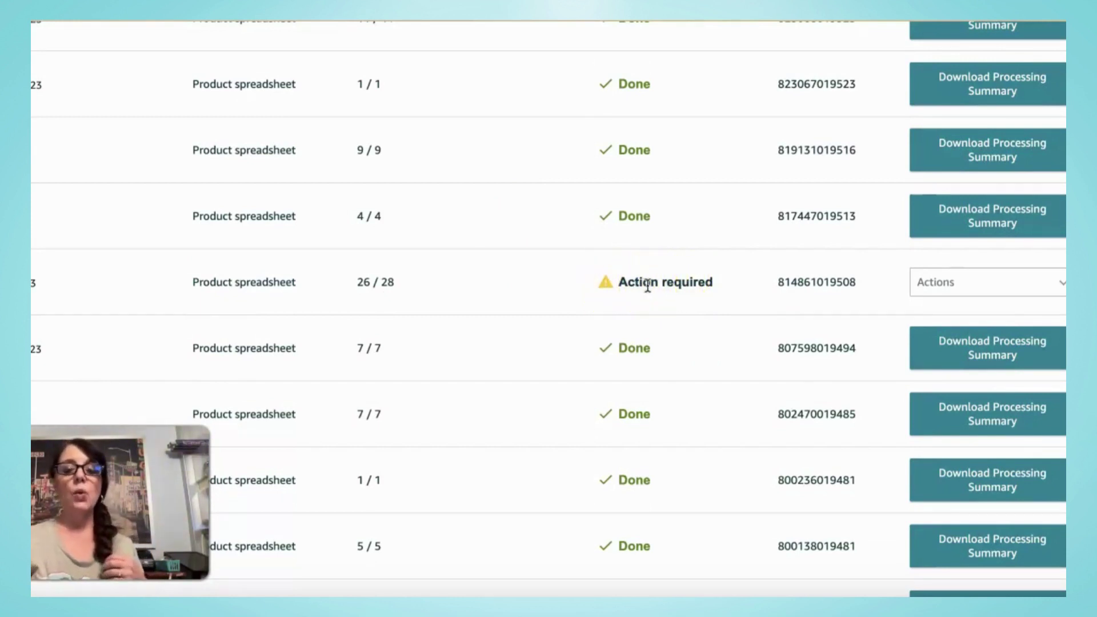
pyautogui.scroll(4, 670, 284)
pyautogui.scroll(8, 671, 284)
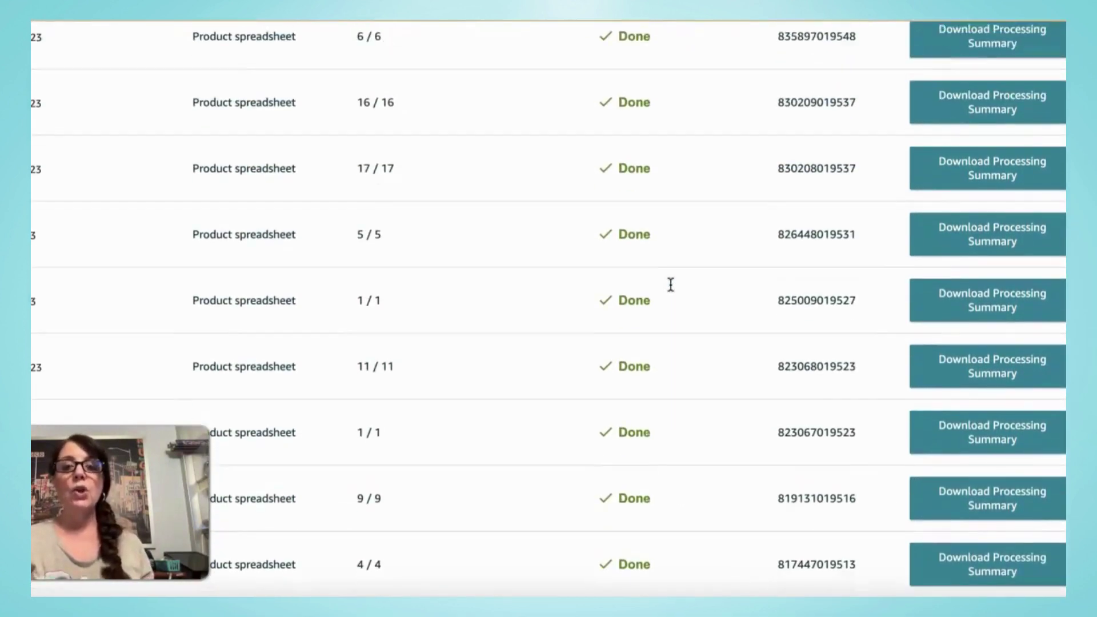
pyautogui.scroll(3, 671, 295)
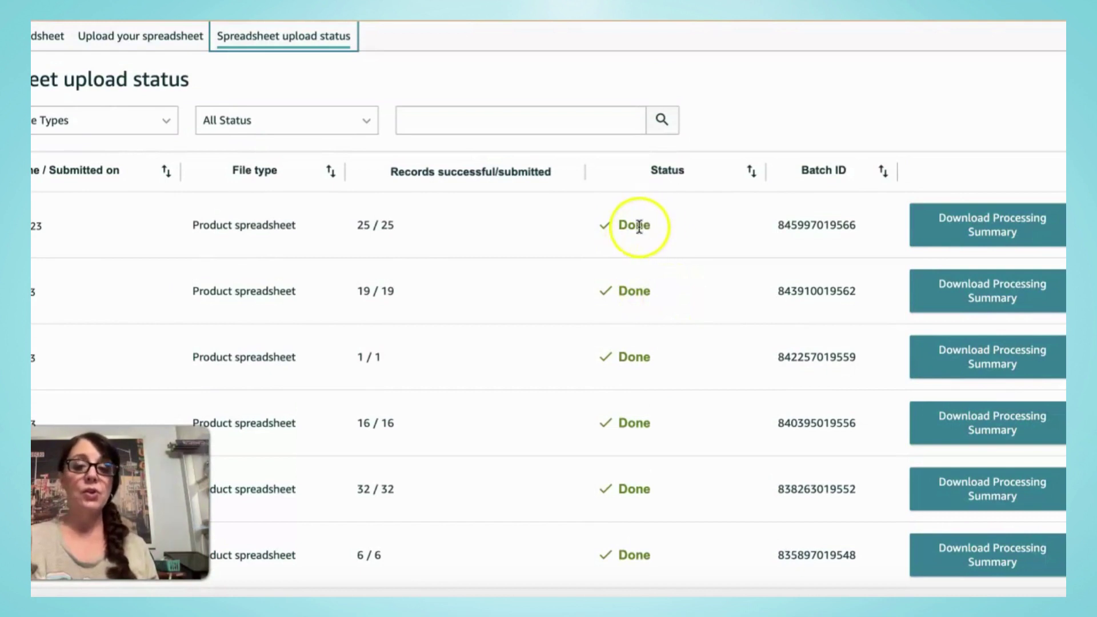
# Download the processing summary of the most recent product spreadsheet upload.
pyautogui.click(997, 236)
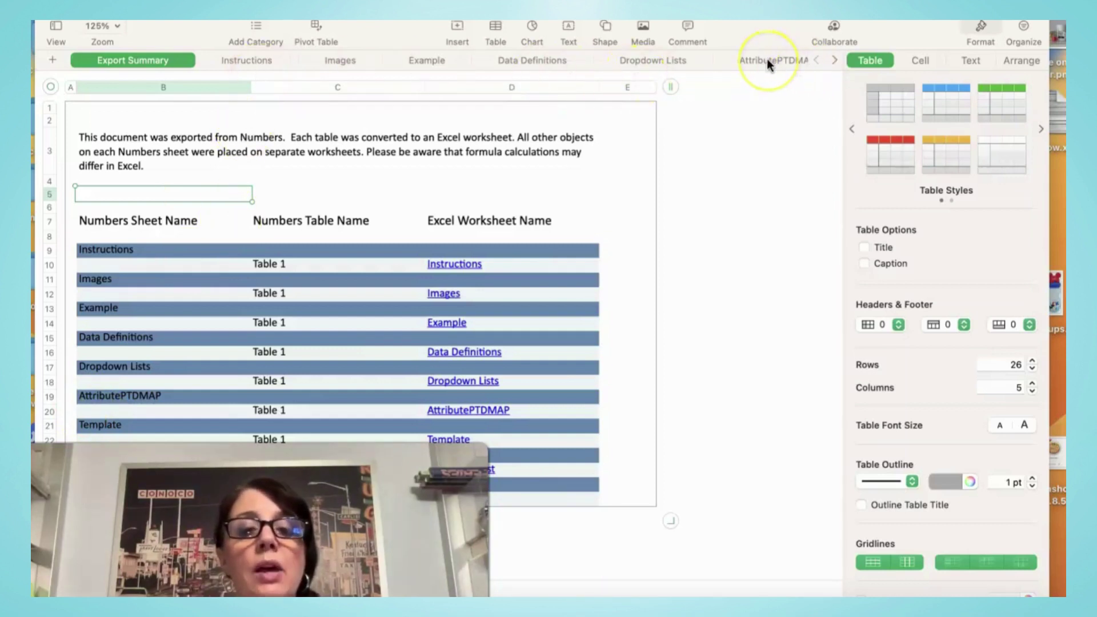
# Read through the Instructions sheet, from the data definitions guidance to the sections on submitting the inventory file and updated templates.
pyautogui.click(249, 59)
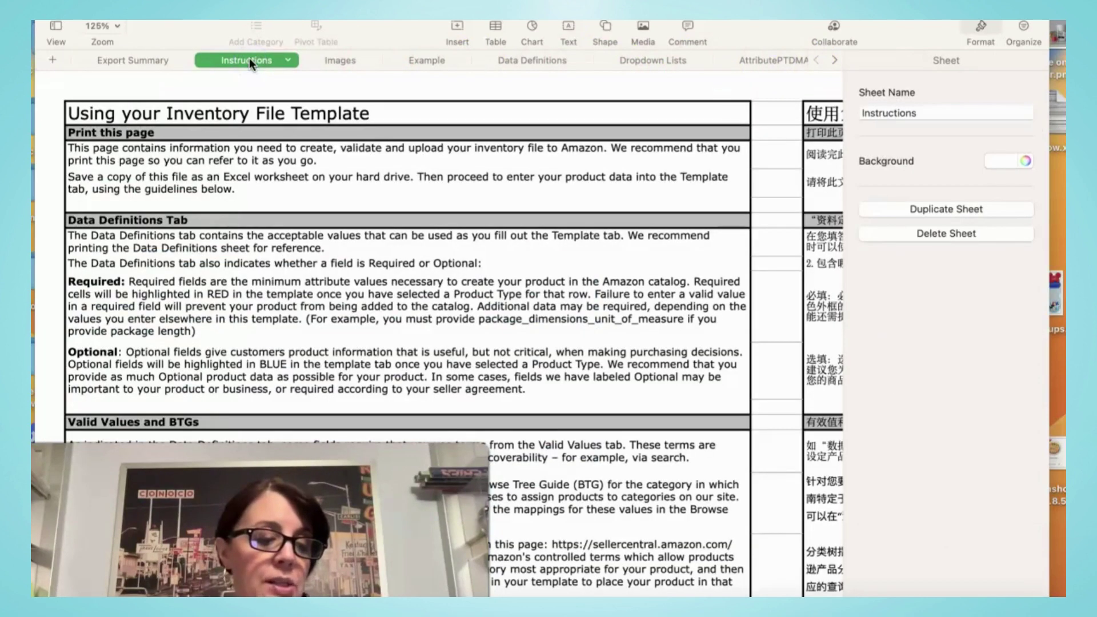
pyautogui.scroll(-10, 250, 171)
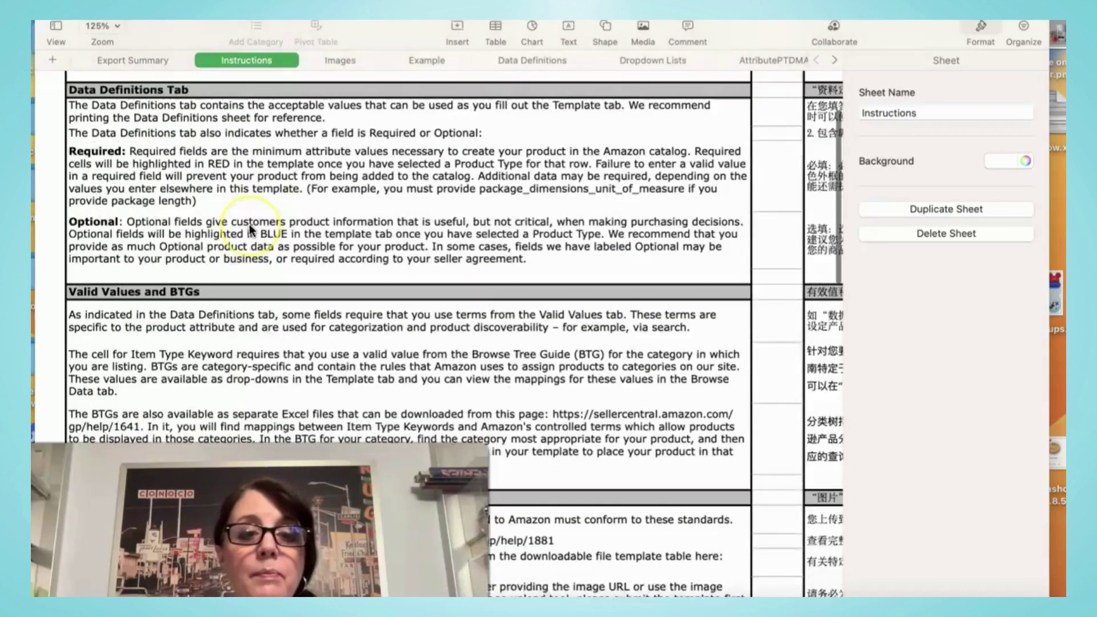
pyautogui.scroll(-9, 250, 224)
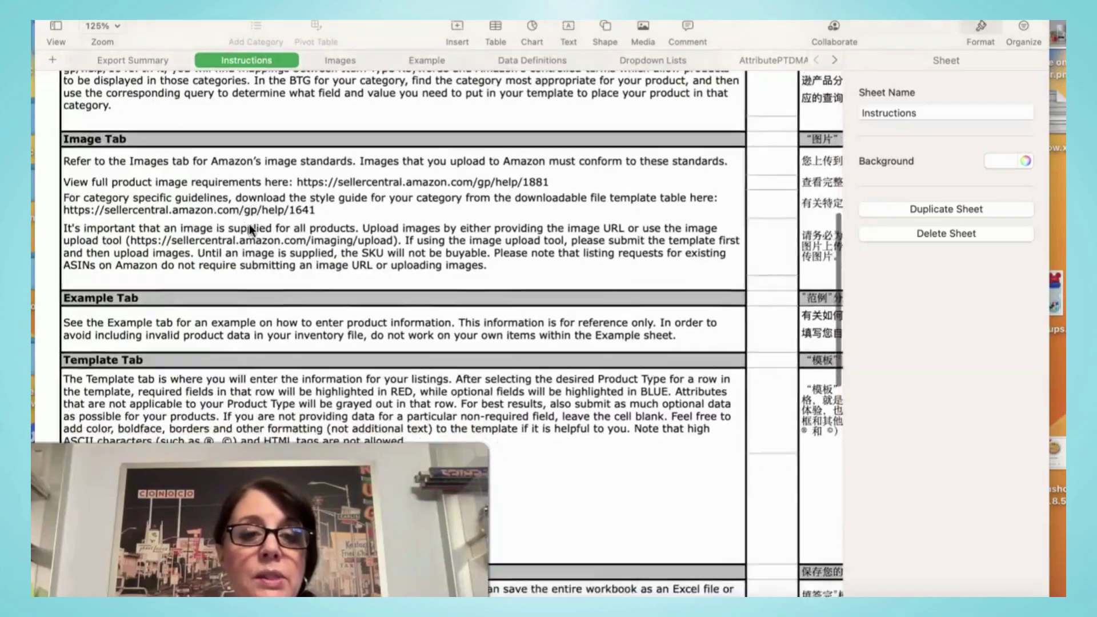
pyautogui.scroll(-10, 249, 224)
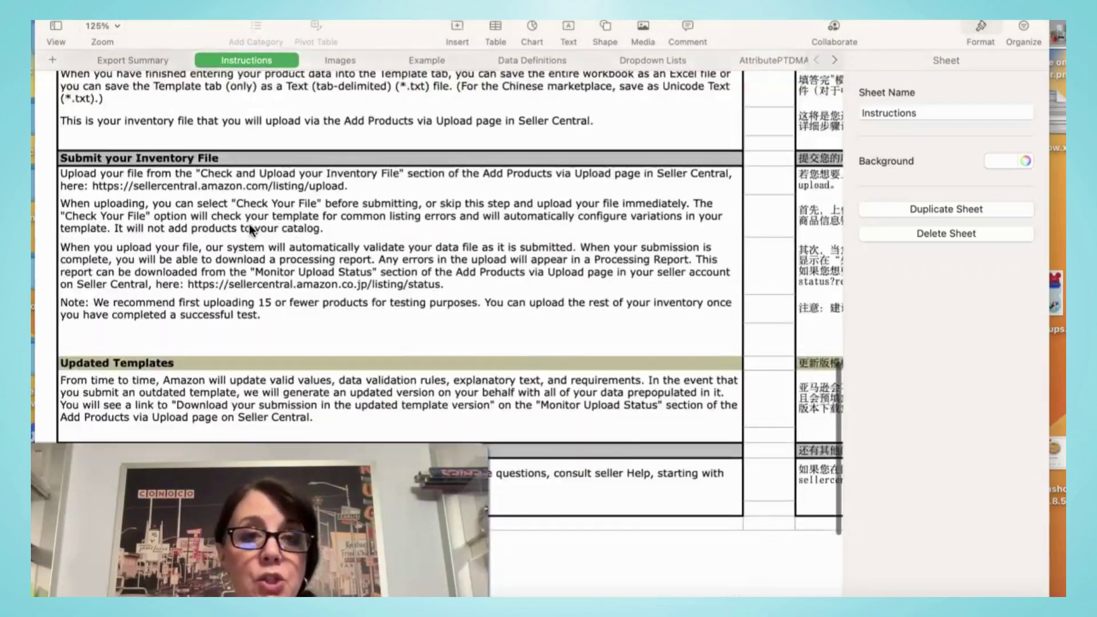
pyautogui.scroll(16, 249, 224)
pyautogui.scroll(11, 249, 224)
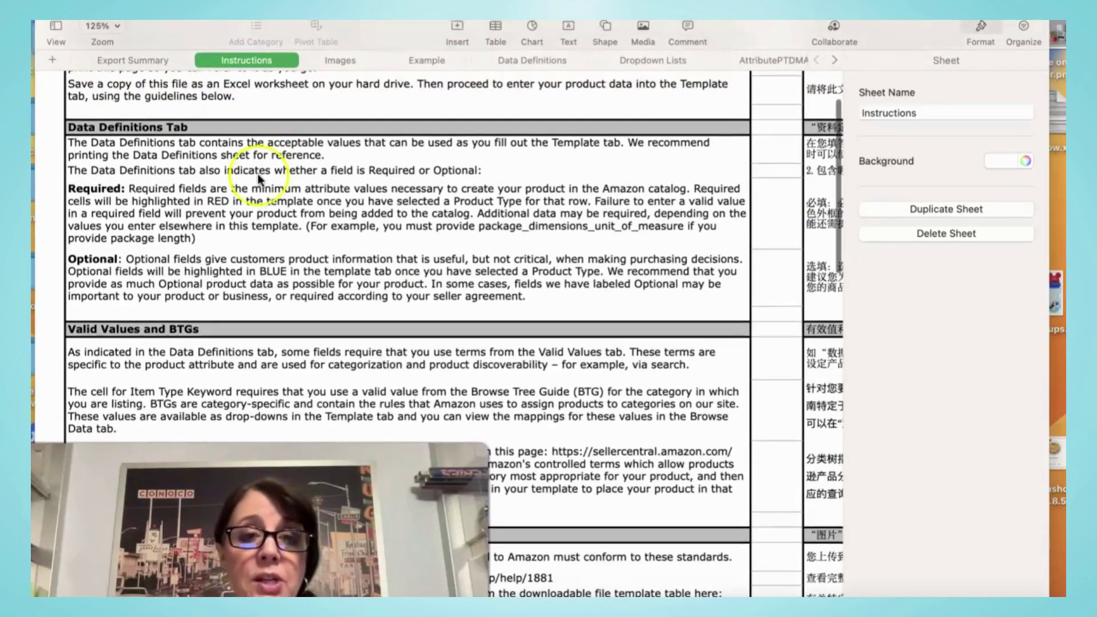
# Review the image standards on the Images sheet and the sample product entries on the Example sheet.
pyautogui.click(326, 58)
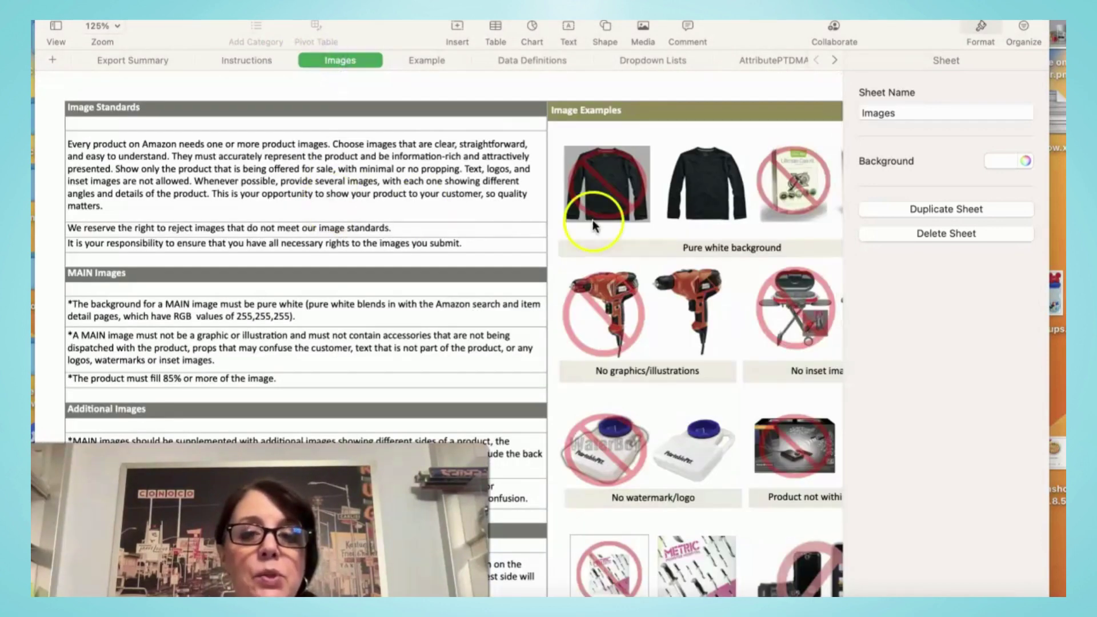
pyautogui.click(426, 59)
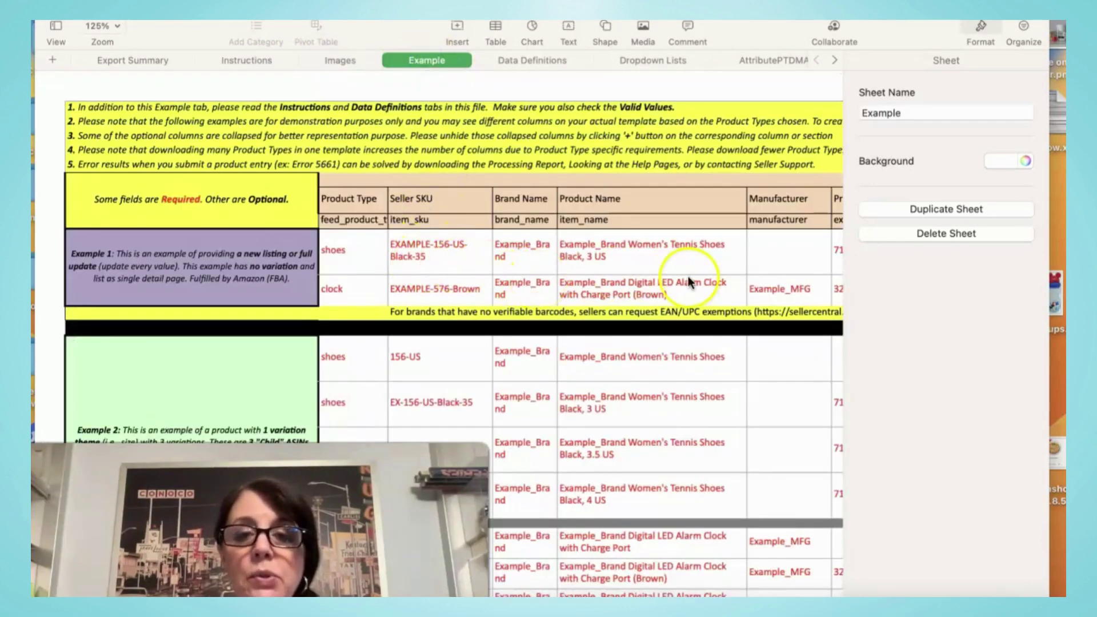
pyautogui.hscroll(15, 688, 278)
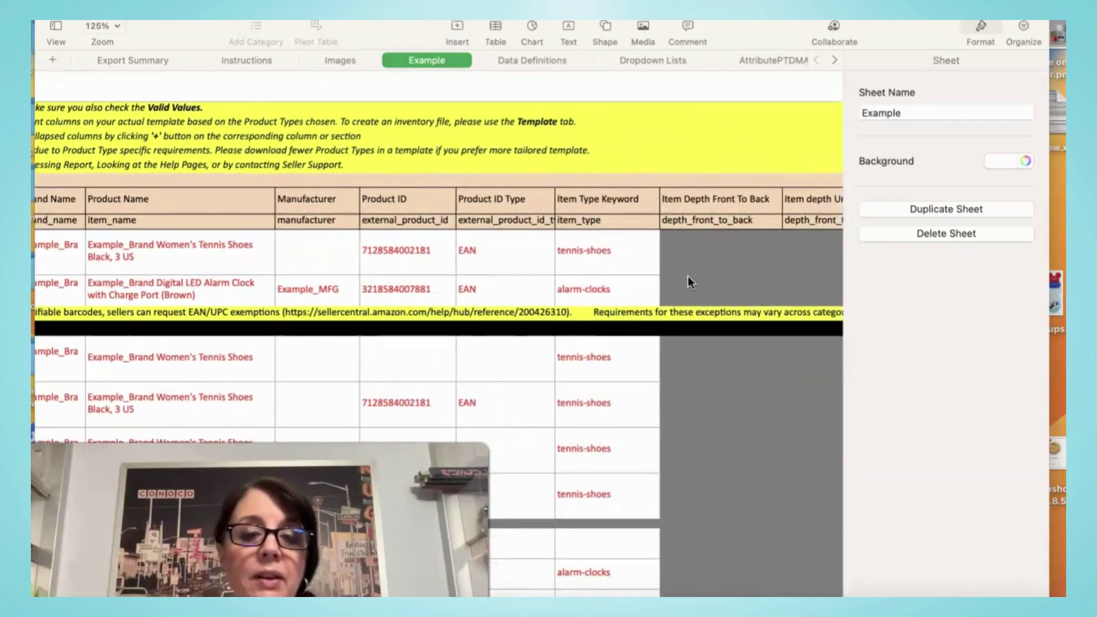
pyautogui.hscroll(-15, 506, 253)
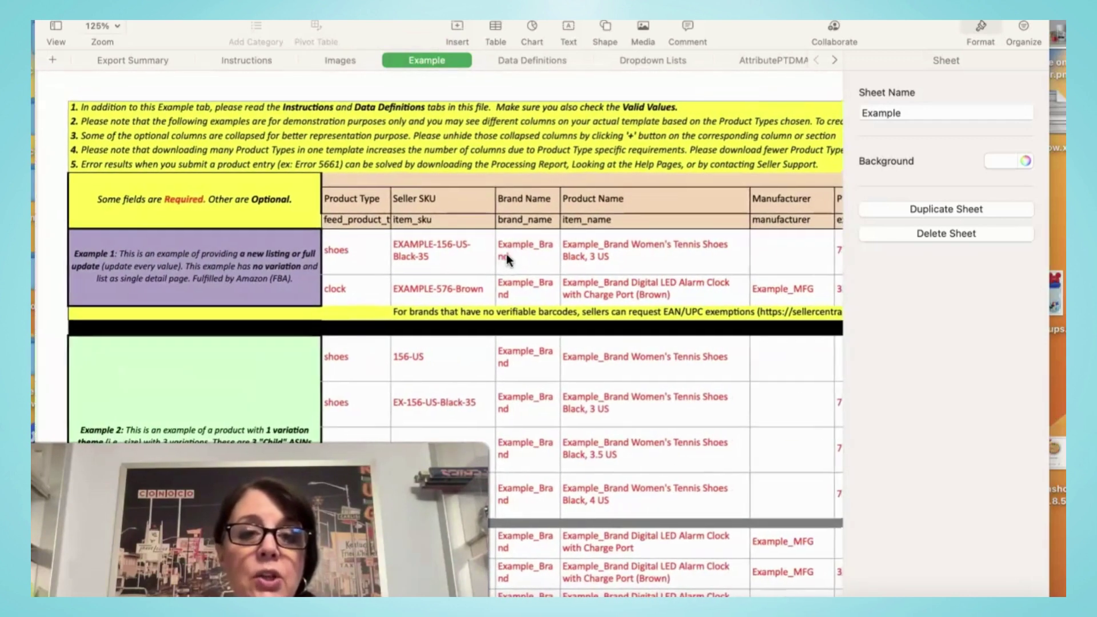
# Look over the field explanations in Data Definitions, the allowed values in Dropdown Lists, and the AttributePTDMAP sheet.
pyautogui.click(527, 60)
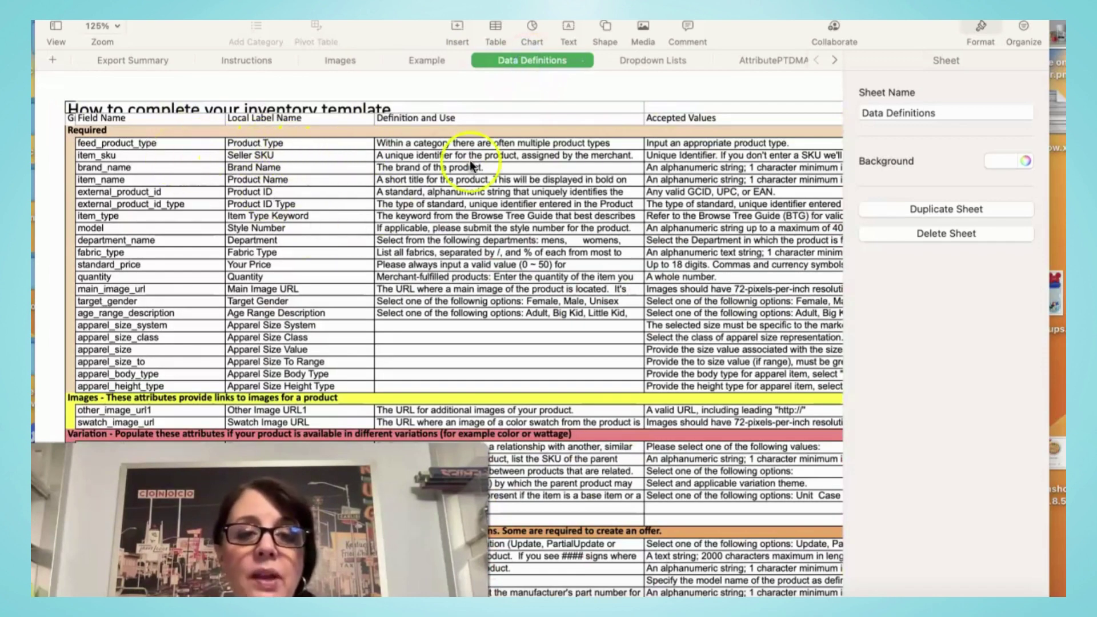
pyautogui.click(650, 62)
pyautogui.hscroll(3, 622, 198)
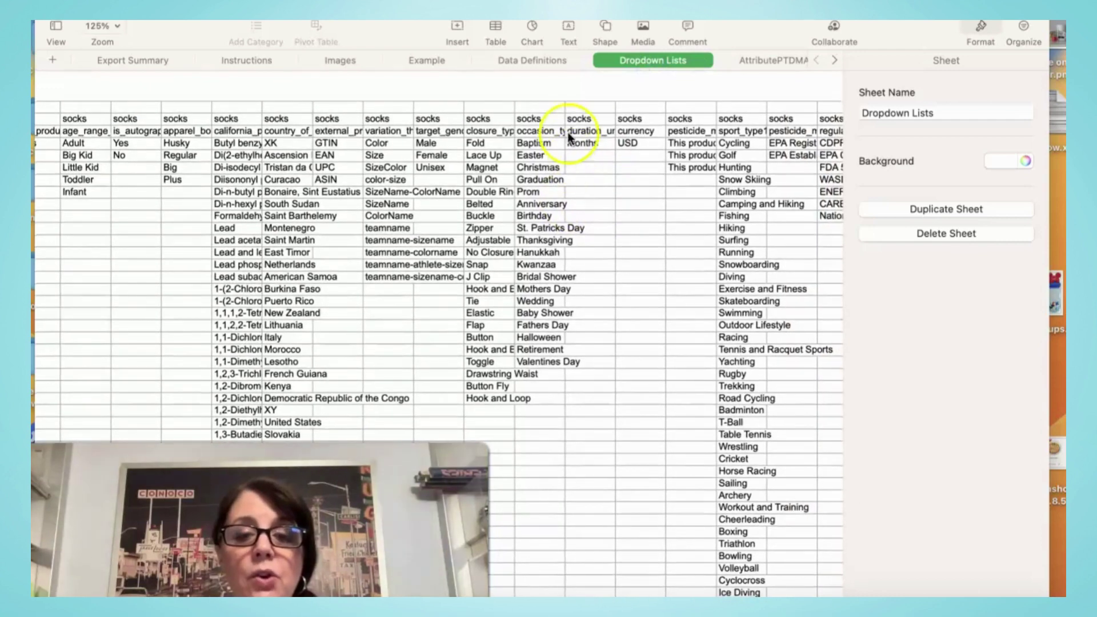
pyautogui.hscroll(2, 540, 303)
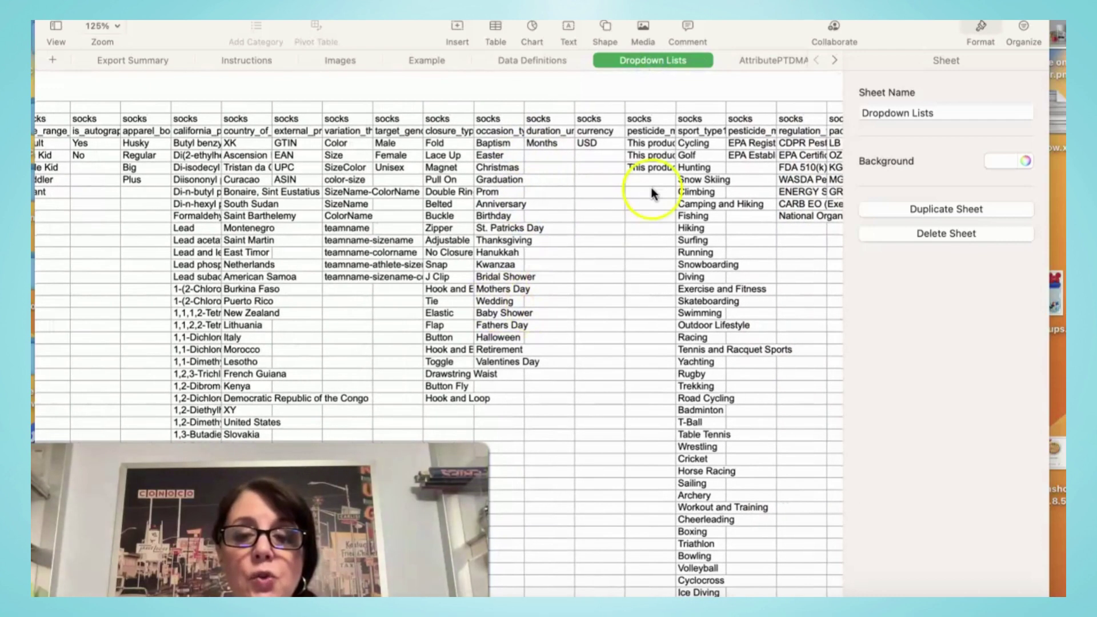
pyautogui.click(762, 63)
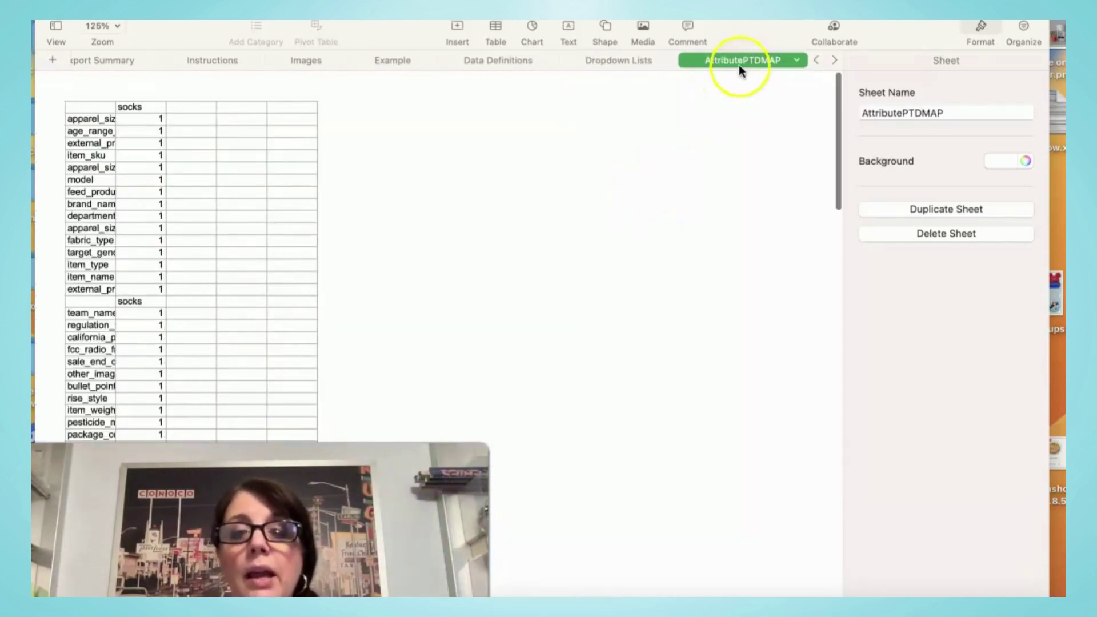
# Open the Template sheet and examine the required product columns for the two Nike socks rows, from Product Type through Apparel Size Value.
pyautogui.hscroll(3, 740, 61)
pyautogui.click(684, 63)
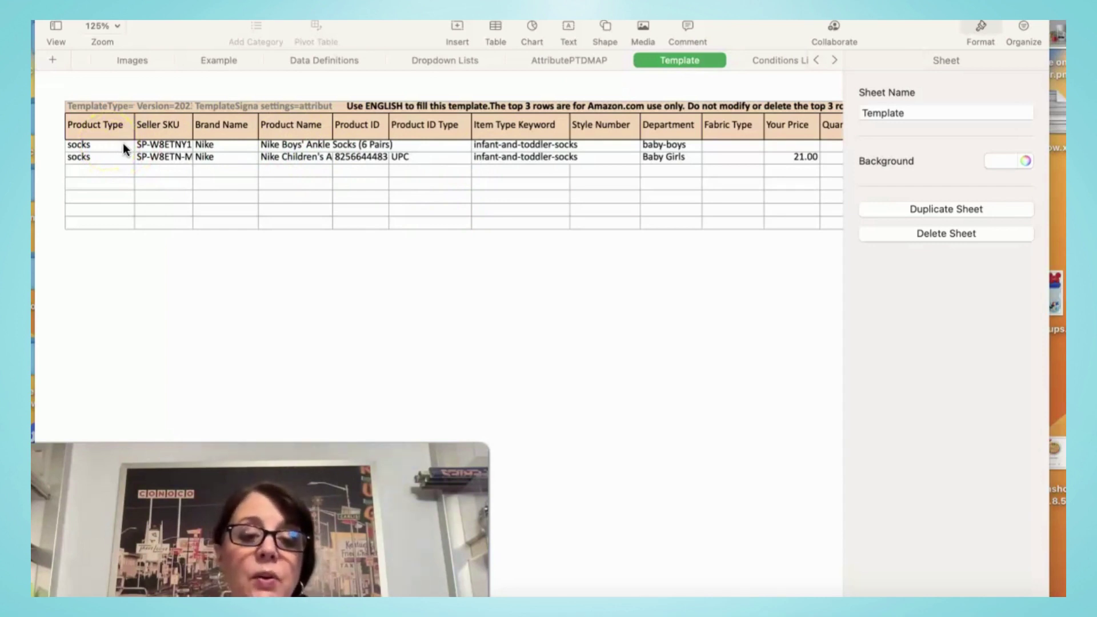
pyautogui.hscroll(5, 421, 155)
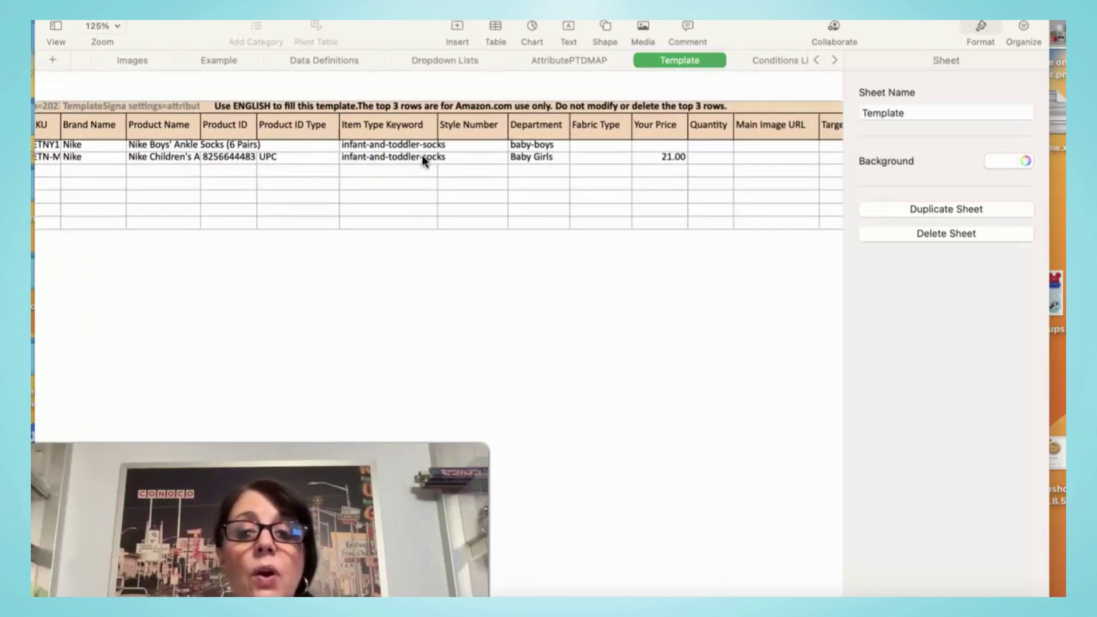
pyautogui.hscroll(2, 422, 156)
pyautogui.hscroll(1, 422, 156)
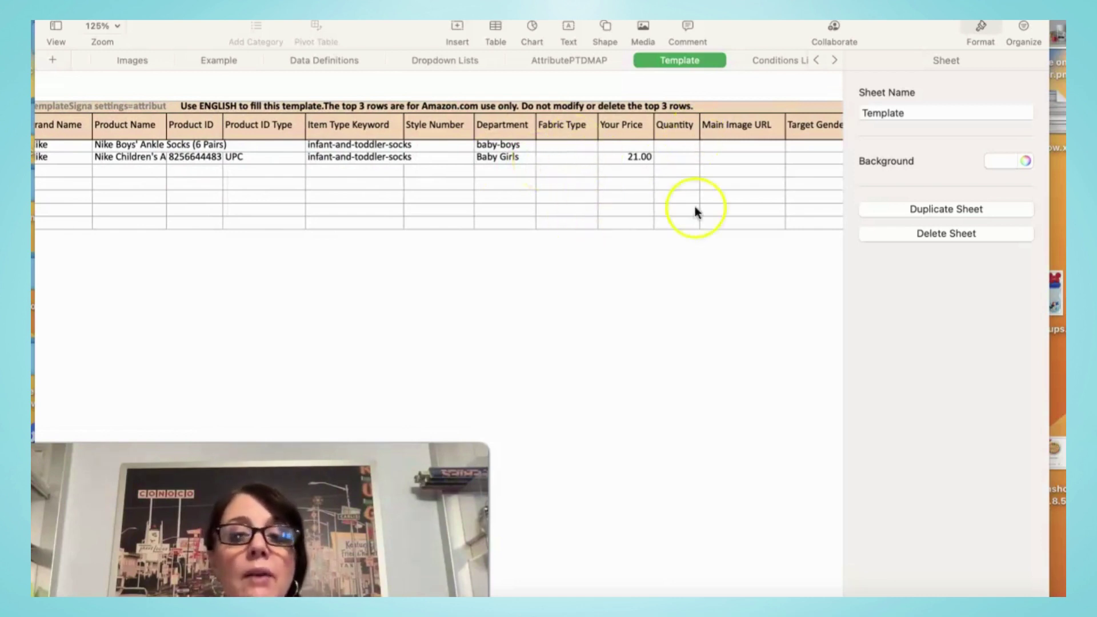
pyautogui.hscroll(5, 735, 254)
pyautogui.hscroll(3, 735, 259)
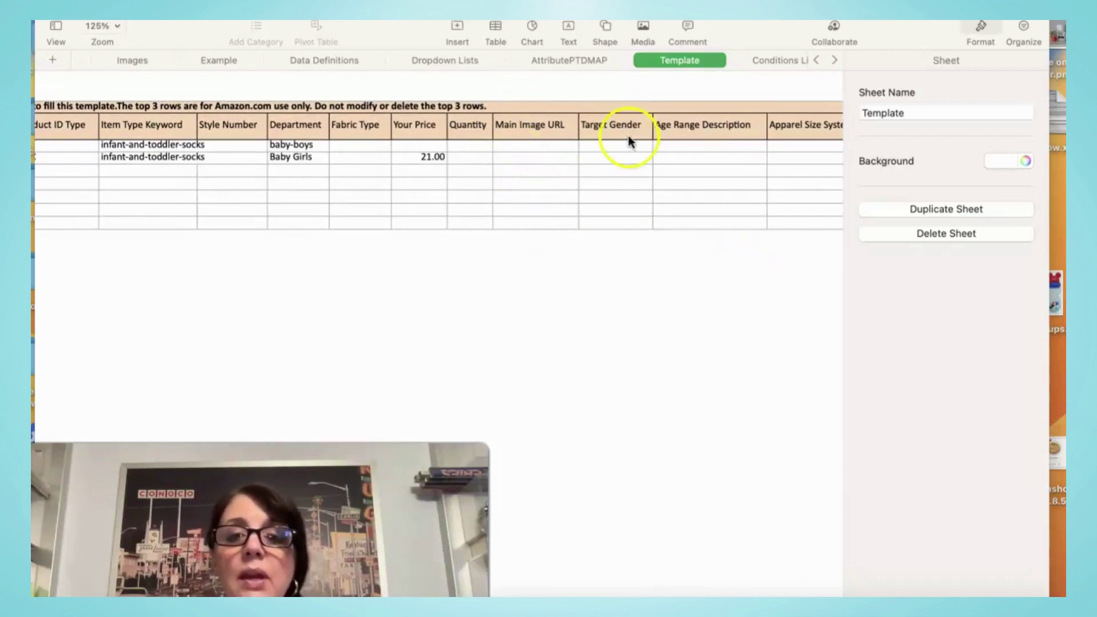
pyautogui.hscroll(5, 669, 176)
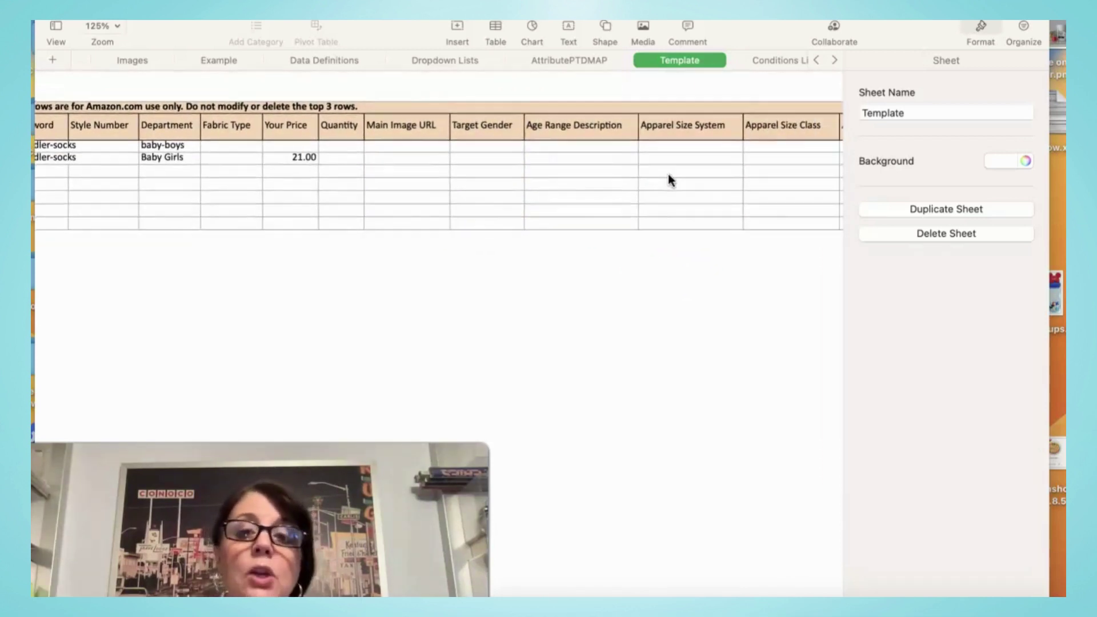
pyautogui.hscroll(4, 669, 179)
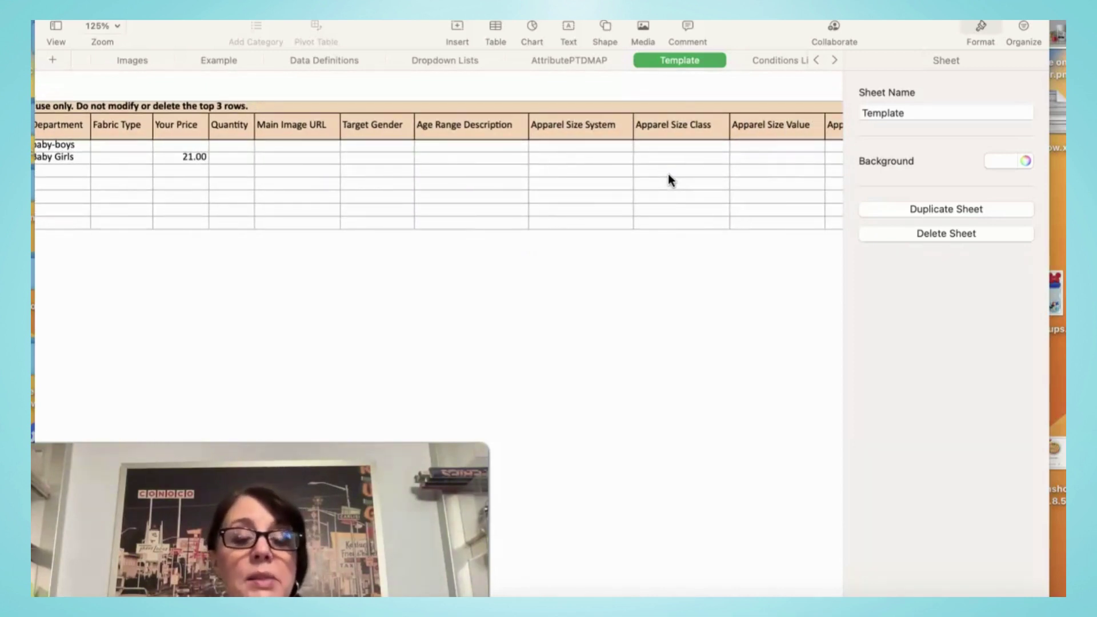
pyautogui.hscroll(-18, 669, 178)
pyautogui.hscroll(-4, 667, 173)
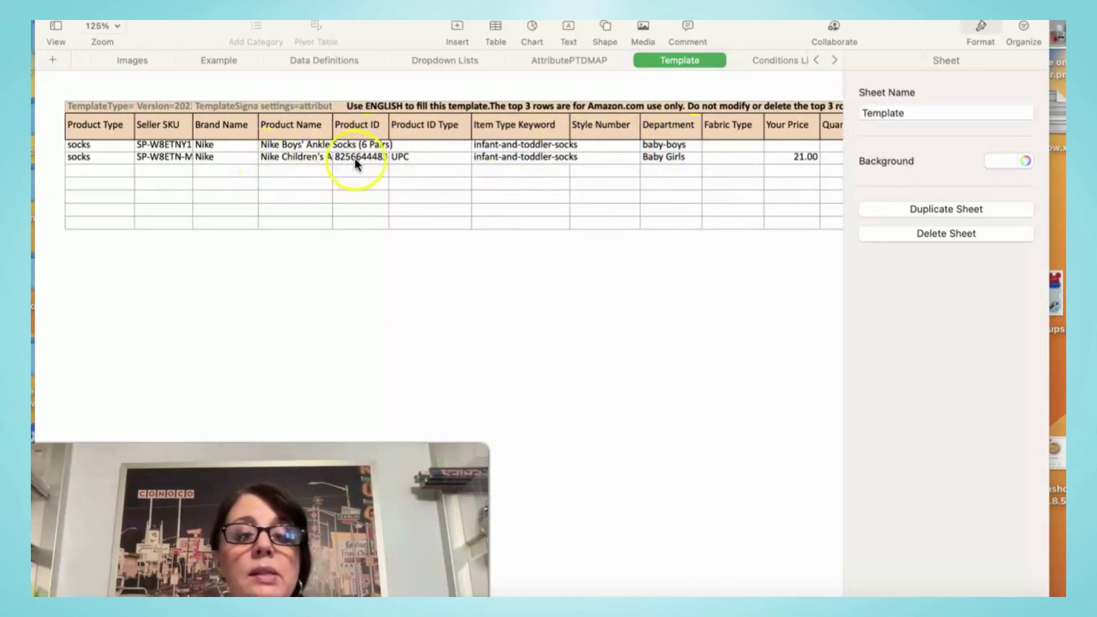
# Inspect the socks rows' price, apparel size and image URL columns on the Template sheet.
pyautogui.hscroll(10, 493, 157)
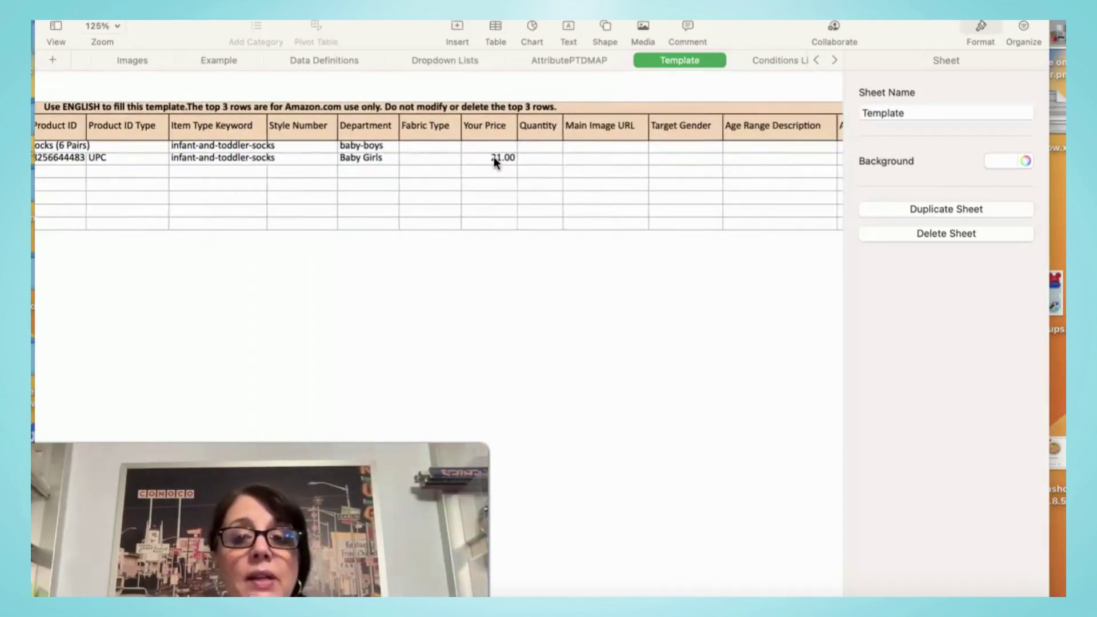
pyautogui.hscroll(10, 493, 158)
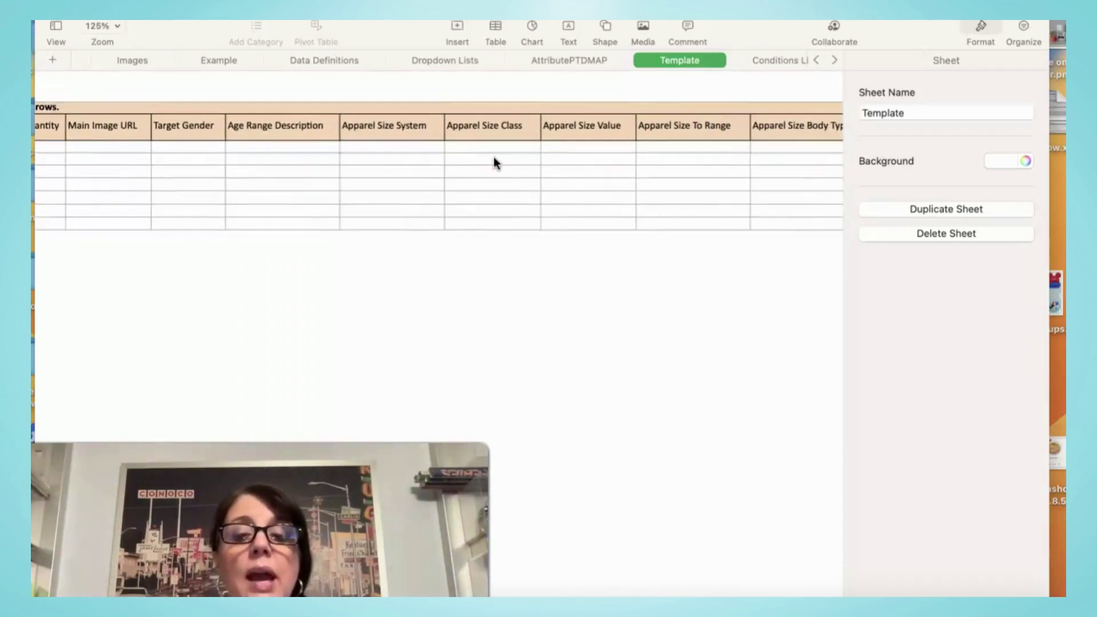
pyautogui.hscroll(10, 493, 163)
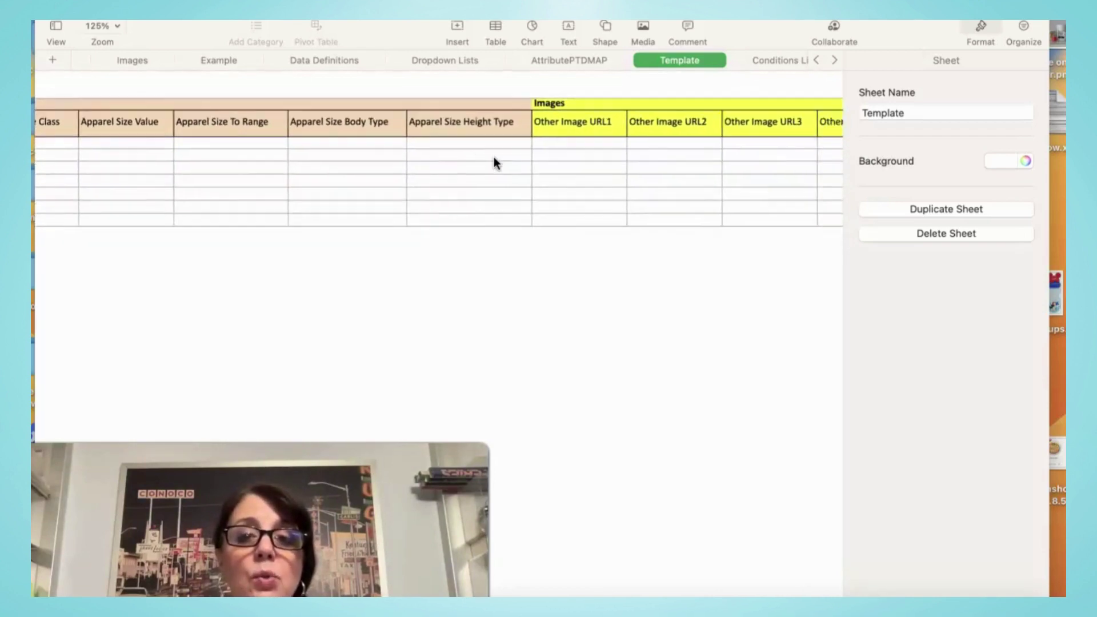
pyautogui.hscroll(10, 493, 163)
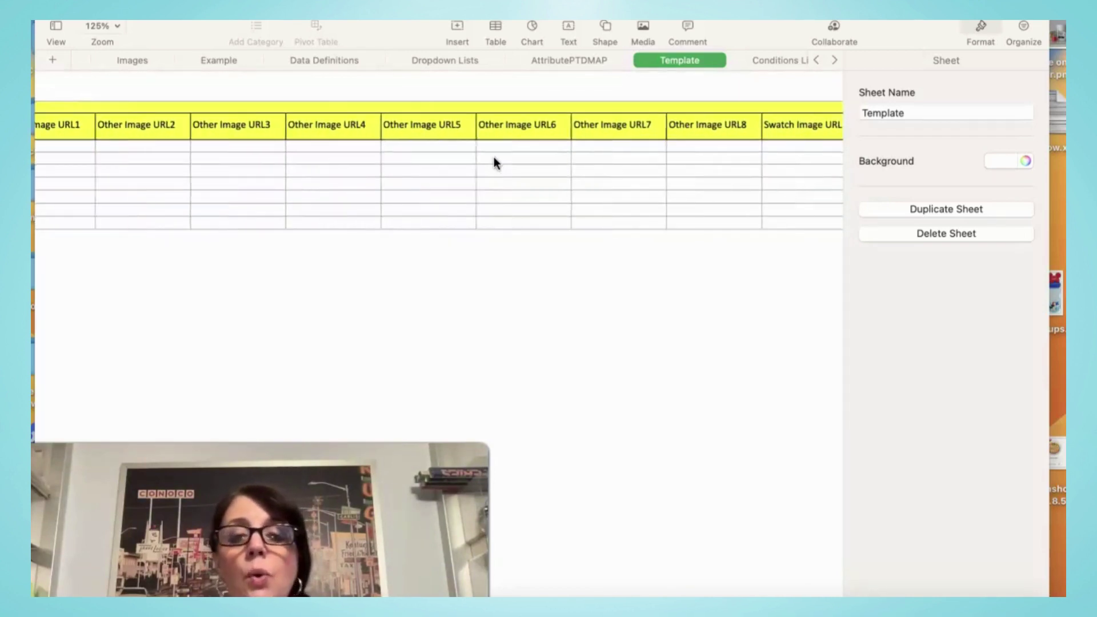
# Examine the Variation columns for the parent and child rows, selecting the child's Relationship Type cell.
pyautogui.hscroll(8, 494, 162)
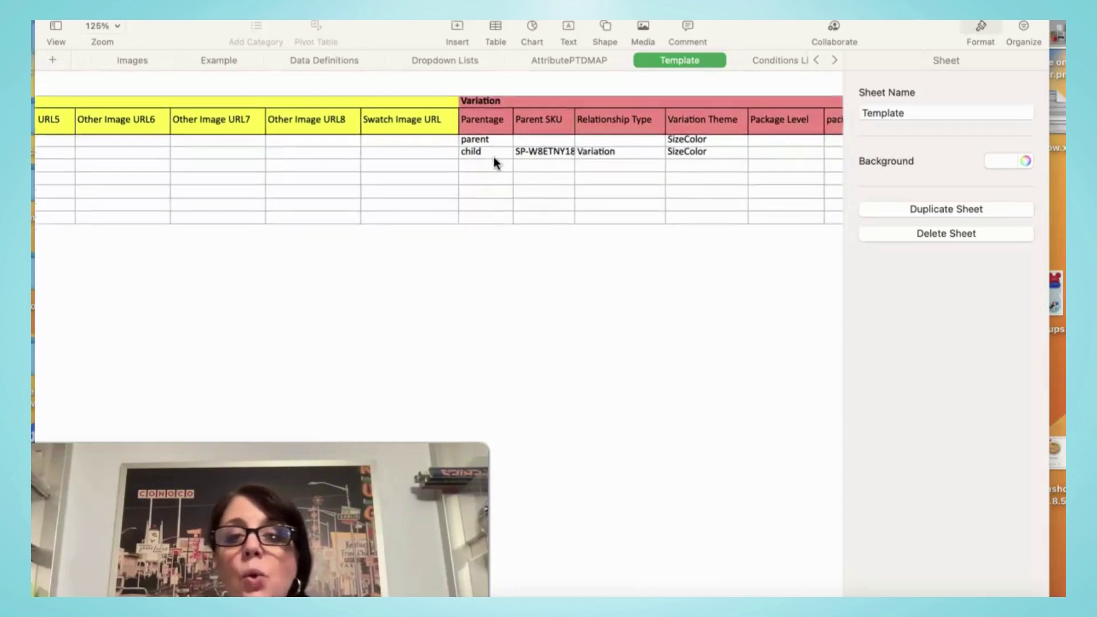
pyautogui.hscroll(8, 493, 162)
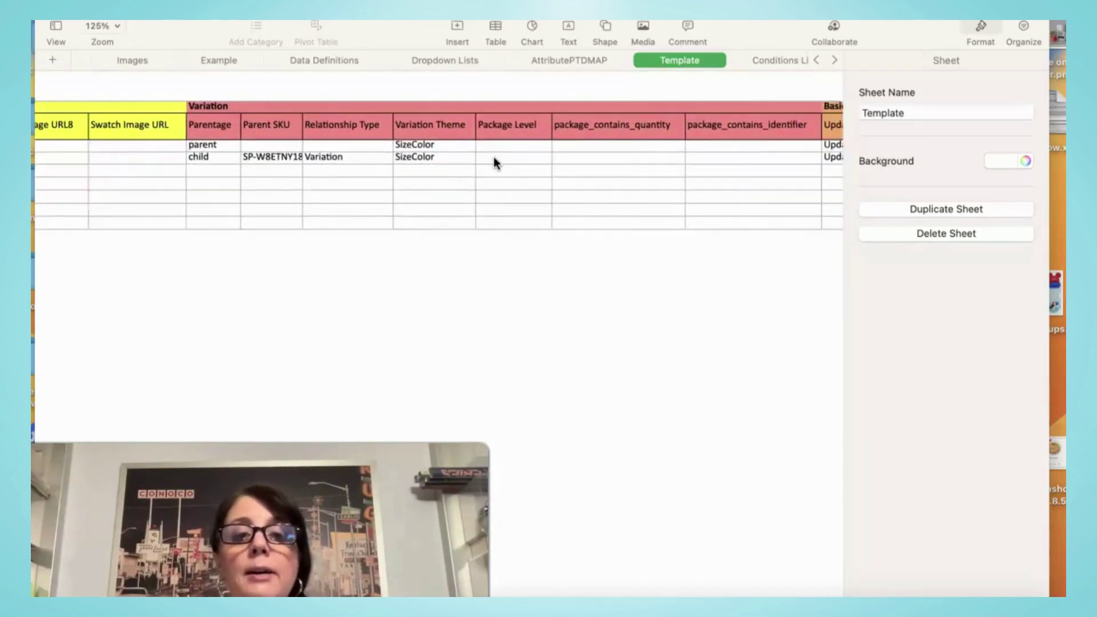
pyautogui.hscroll(1, 494, 161)
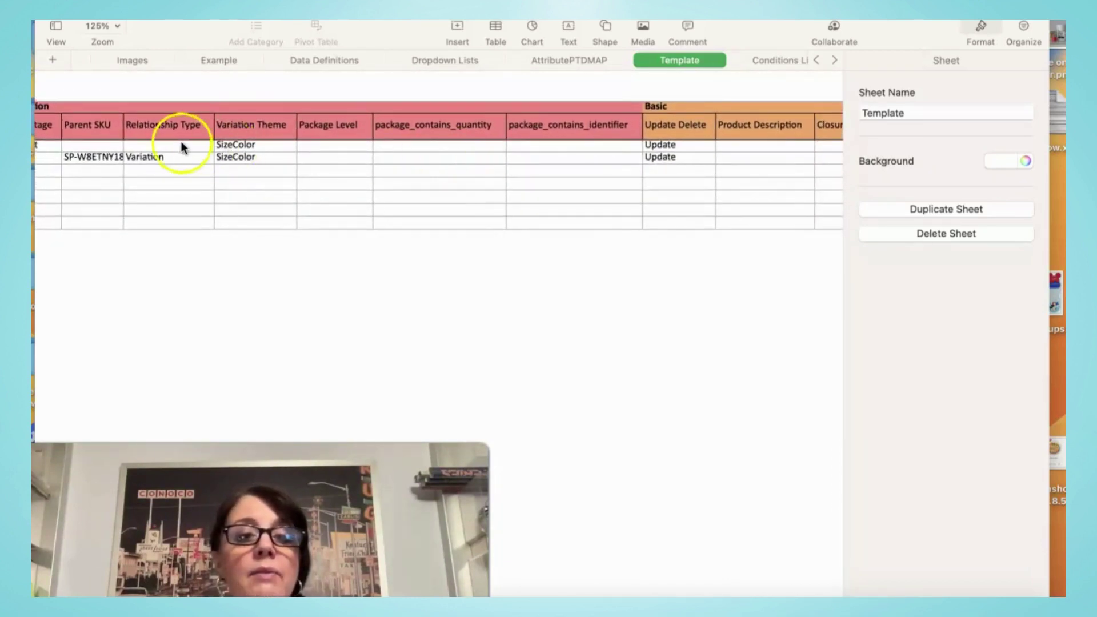
pyautogui.click(168, 155)
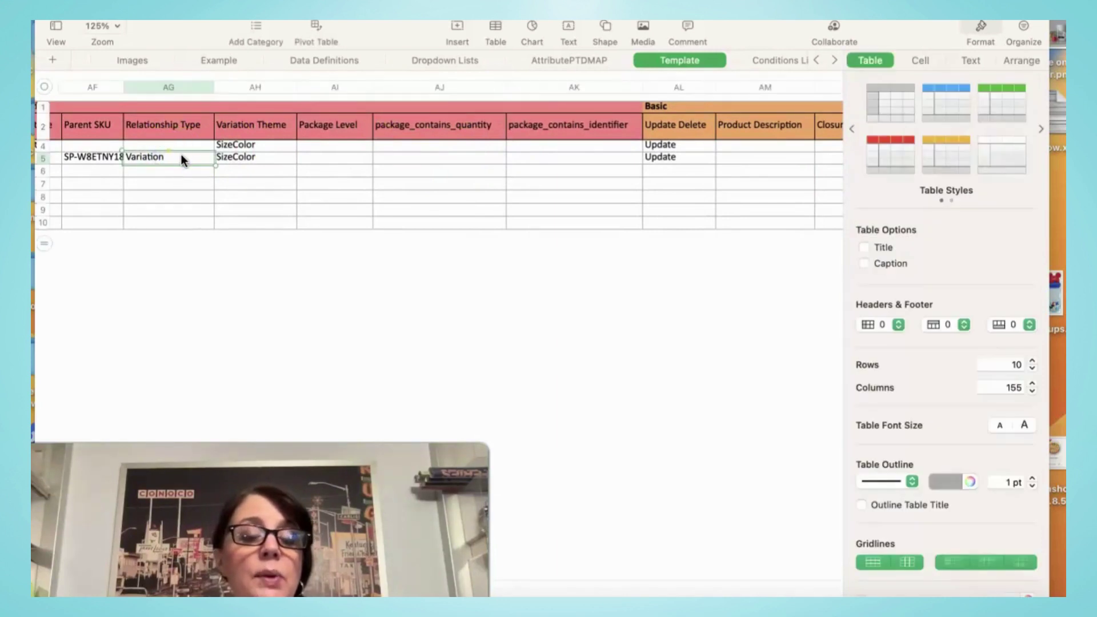
pyautogui.hscroll(3, 382, 174)
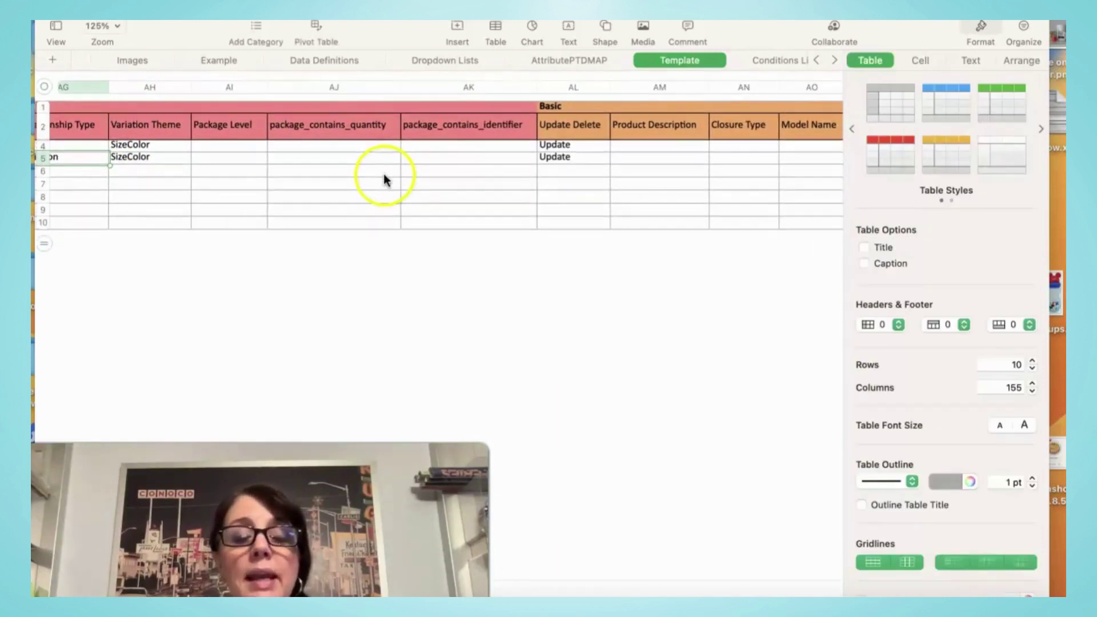
# Examine the Basic and Discovery columns for the two socks rows, from Update Delete through Color Map, Color and Size.
pyautogui.hscroll(2, 531, 175)
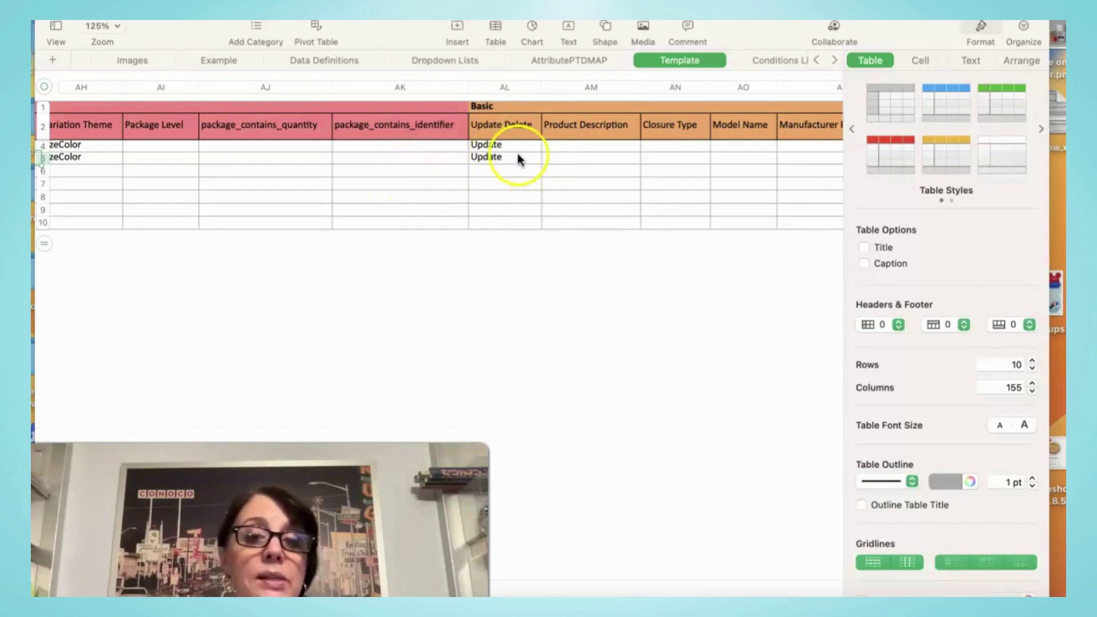
pyautogui.hscroll(10, 554, 191)
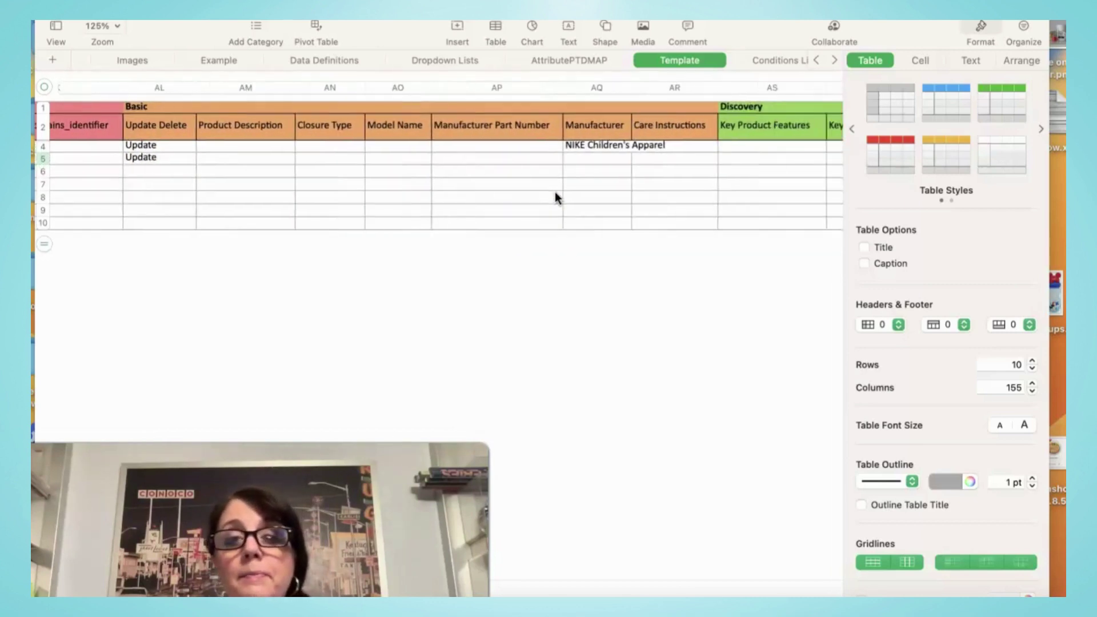
pyautogui.hscroll(10, 554, 198)
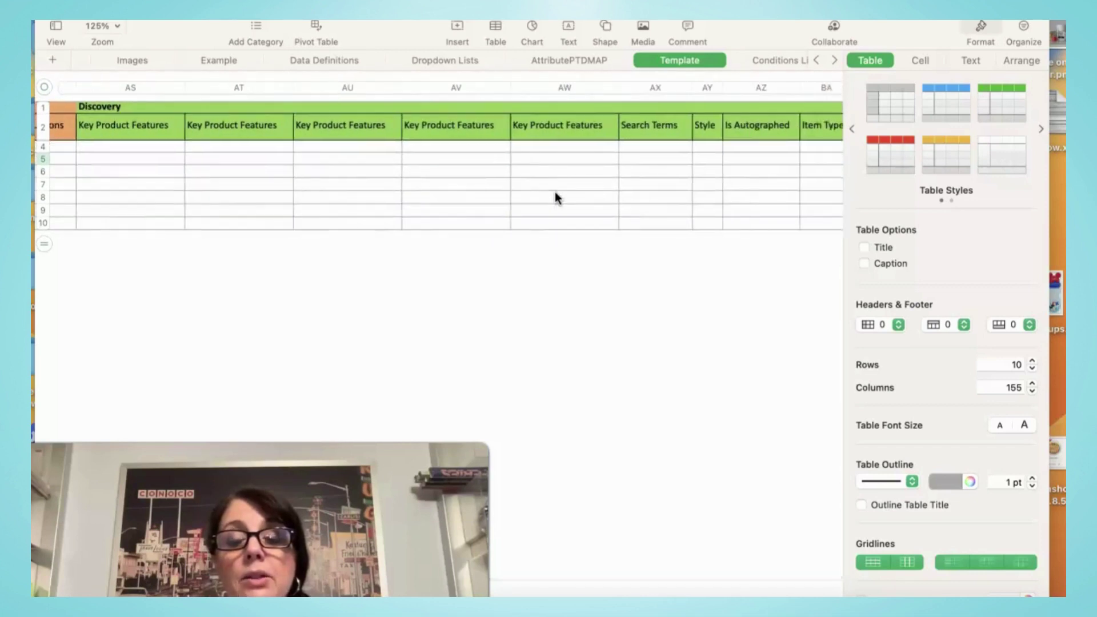
pyautogui.hscroll(10, 555, 197)
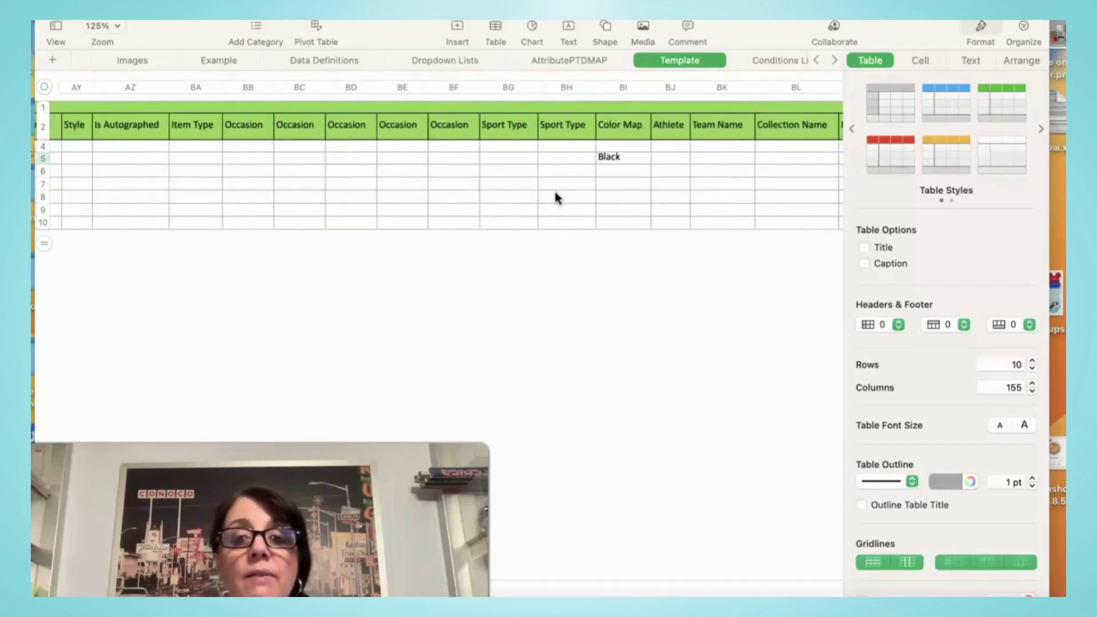
pyautogui.hscroll(8, 555, 197)
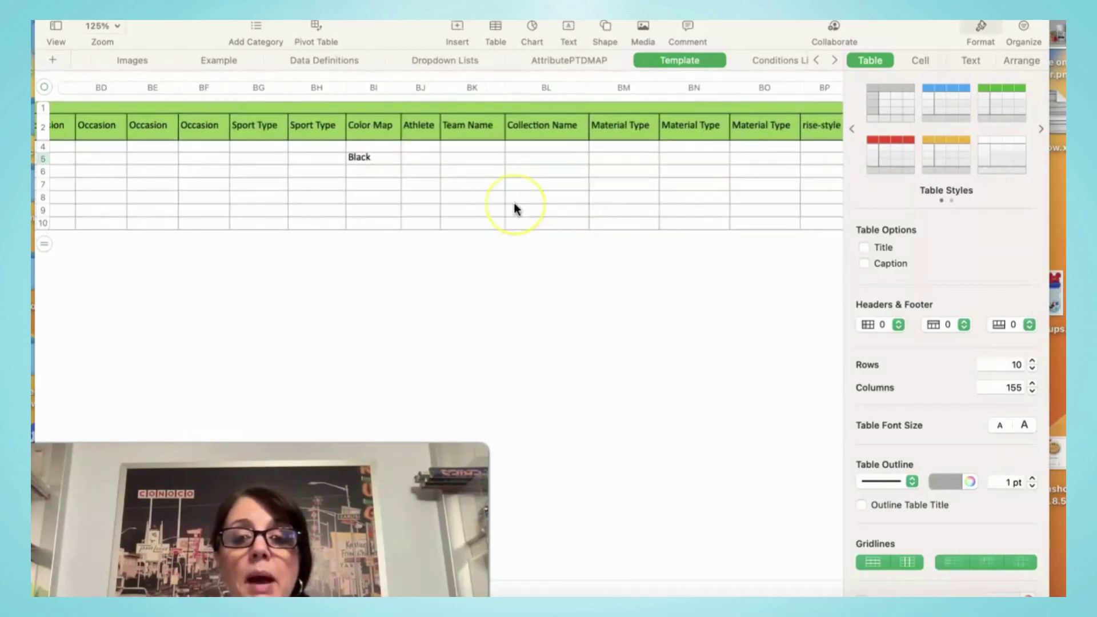
pyautogui.hscroll(5, 514, 206)
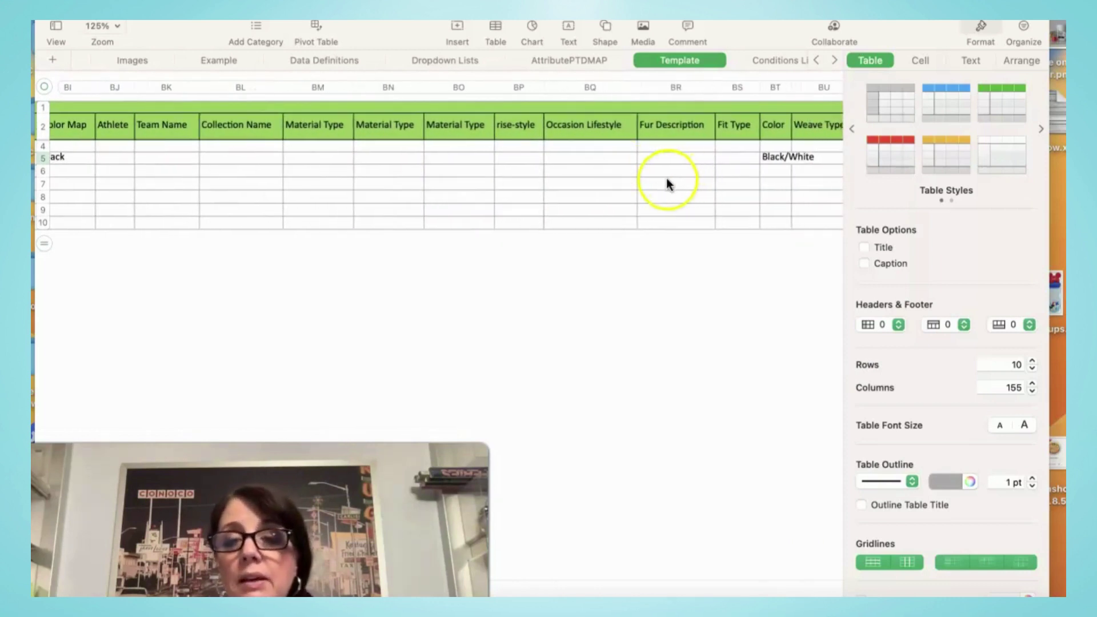
pyautogui.hscroll(3, 667, 179)
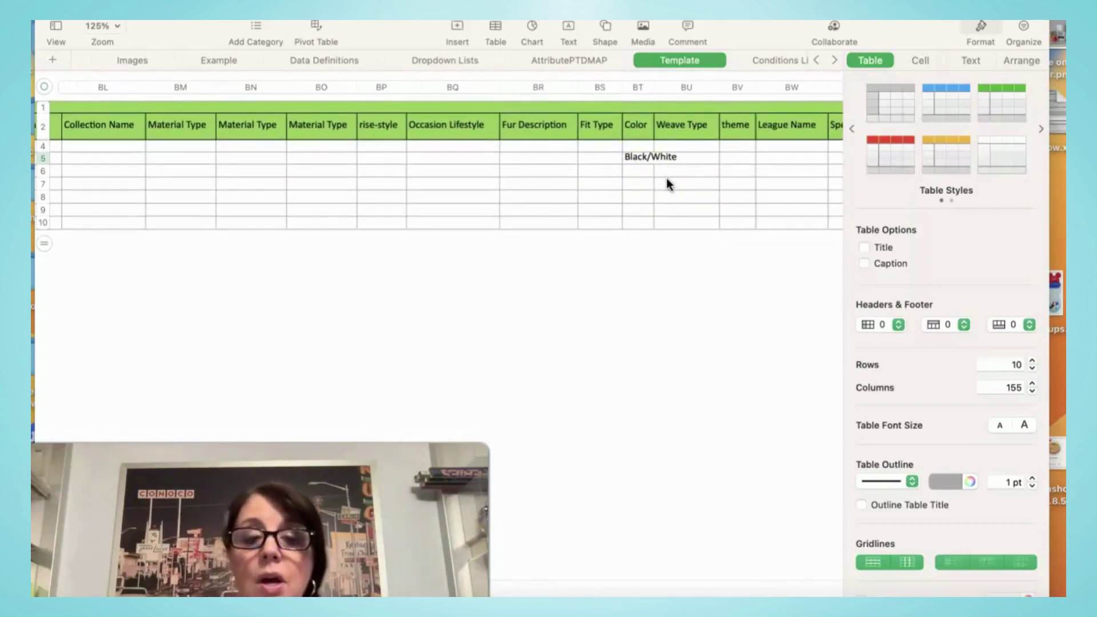
pyautogui.hscroll(3, 668, 181)
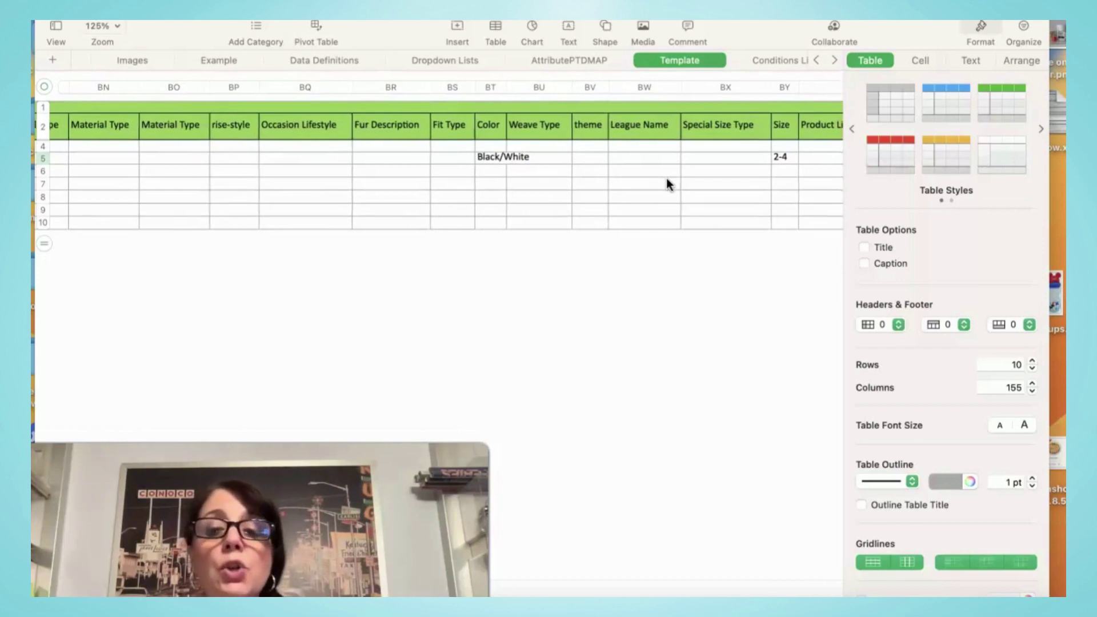
pyautogui.hscroll(2, 667, 183)
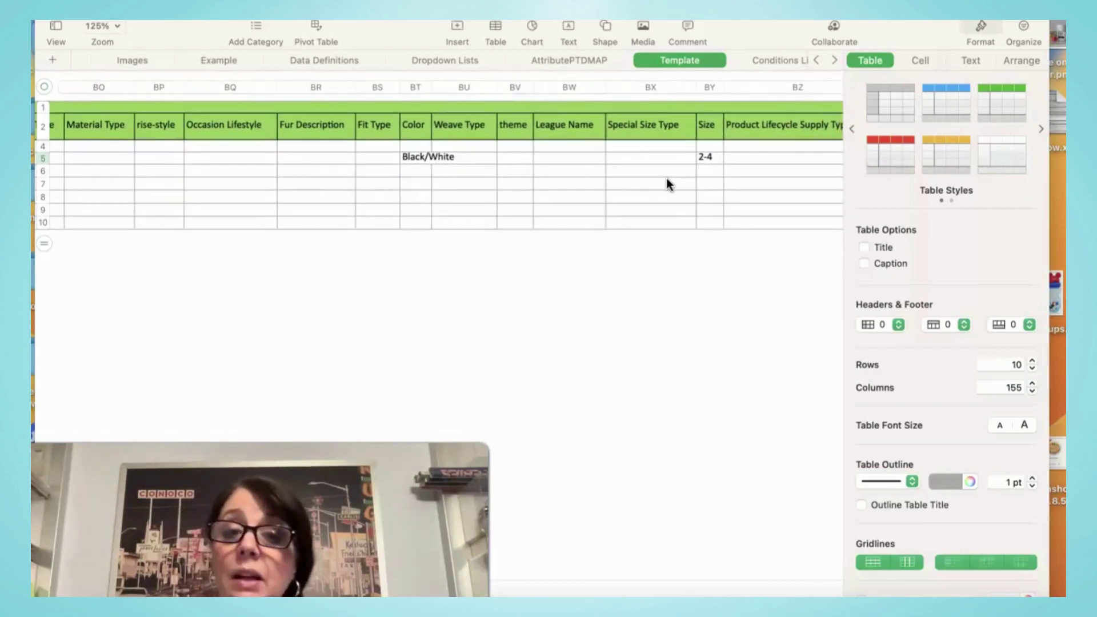
pyautogui.hscroll(2, 668, 183)
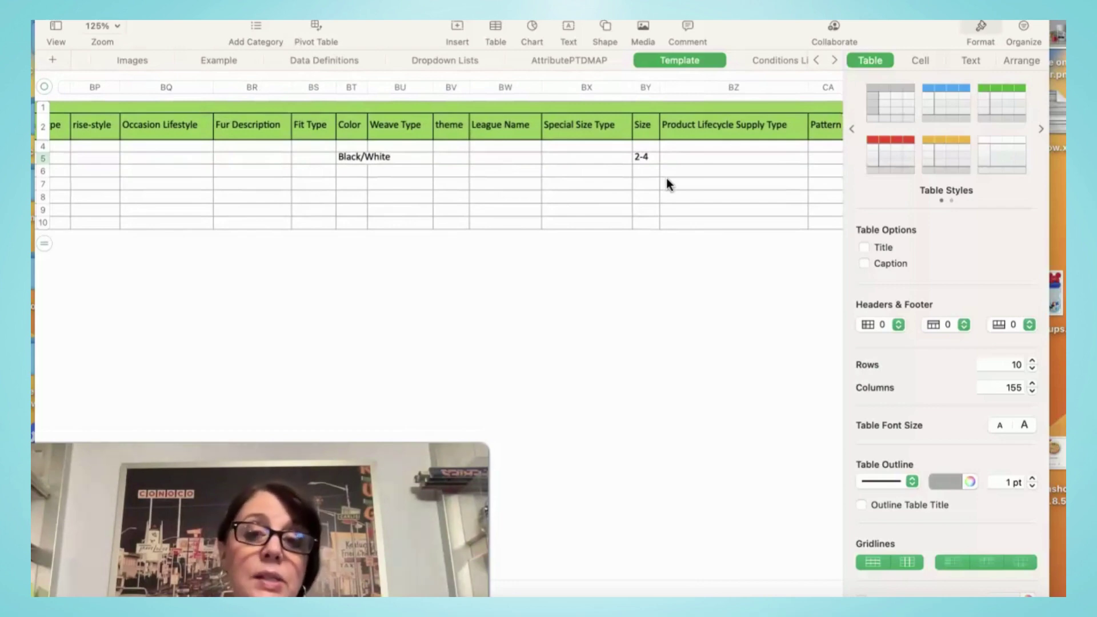
# Look briefly at the Data Definitions, Dropdown Lists, AttributePTDMAP and Conditions List sheets, and return to the Template sheet.
pyautogui.click(340, 62)
pyautogui.click(432, 64)
pyautogui.click(565, 63)
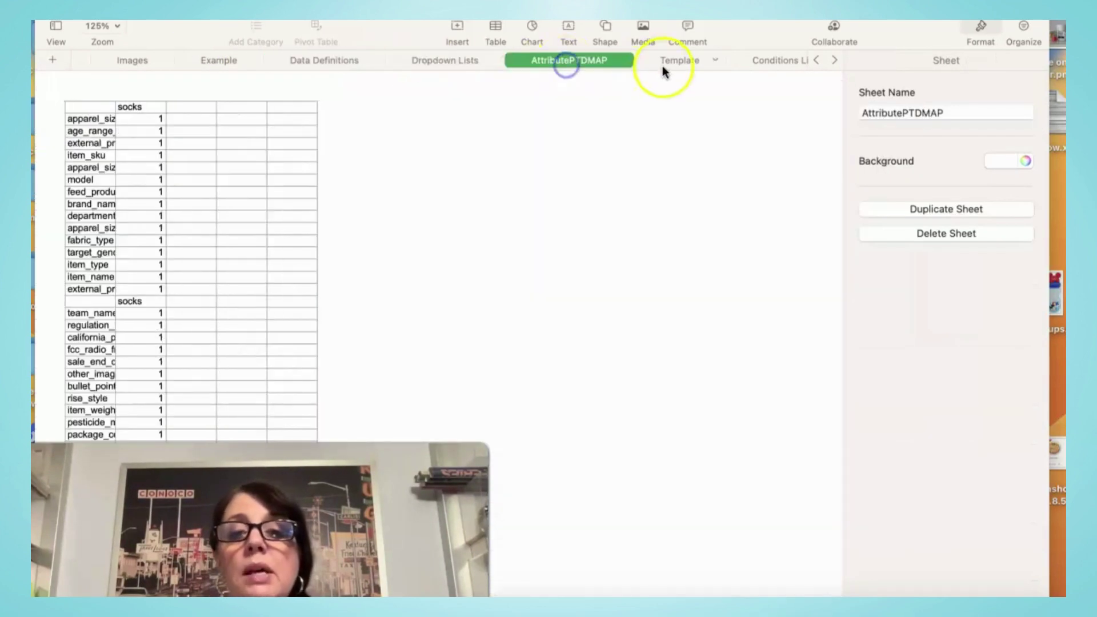
pyautogui.click(663, 68)
pyautogui.click(764, 64)
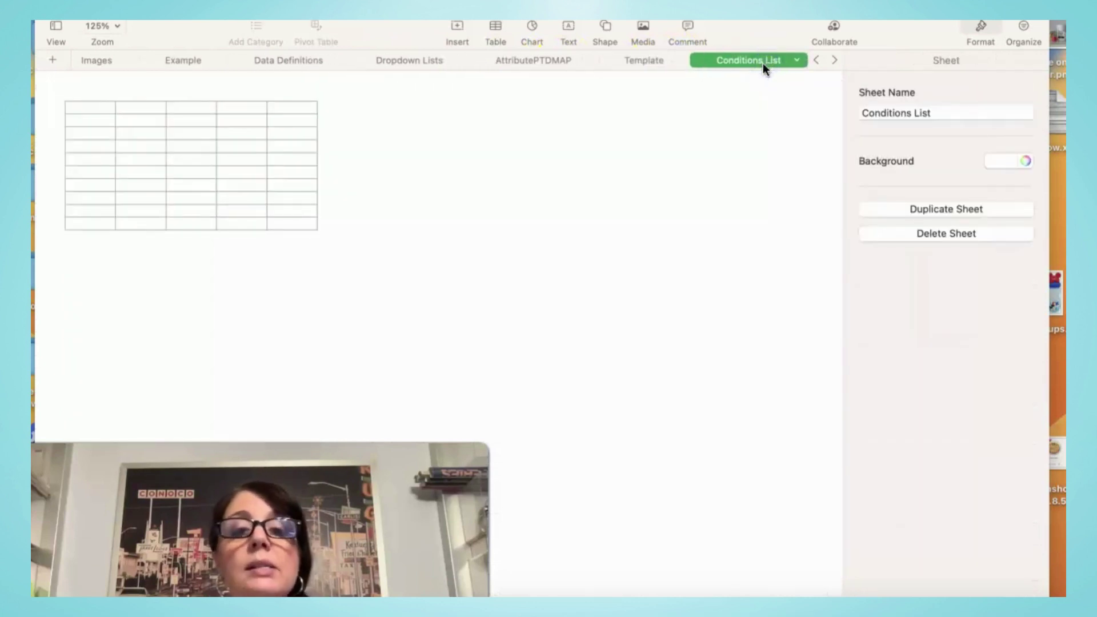
pyautogui.click(601, 59)
pyautogui.click(590, 170)
# Examine the remaining Discovery columns, the Product Enrichment columns and the child's Size Map under Dimensions on the Template sheet.
pyautogui.hscroll(3, 590, 171)
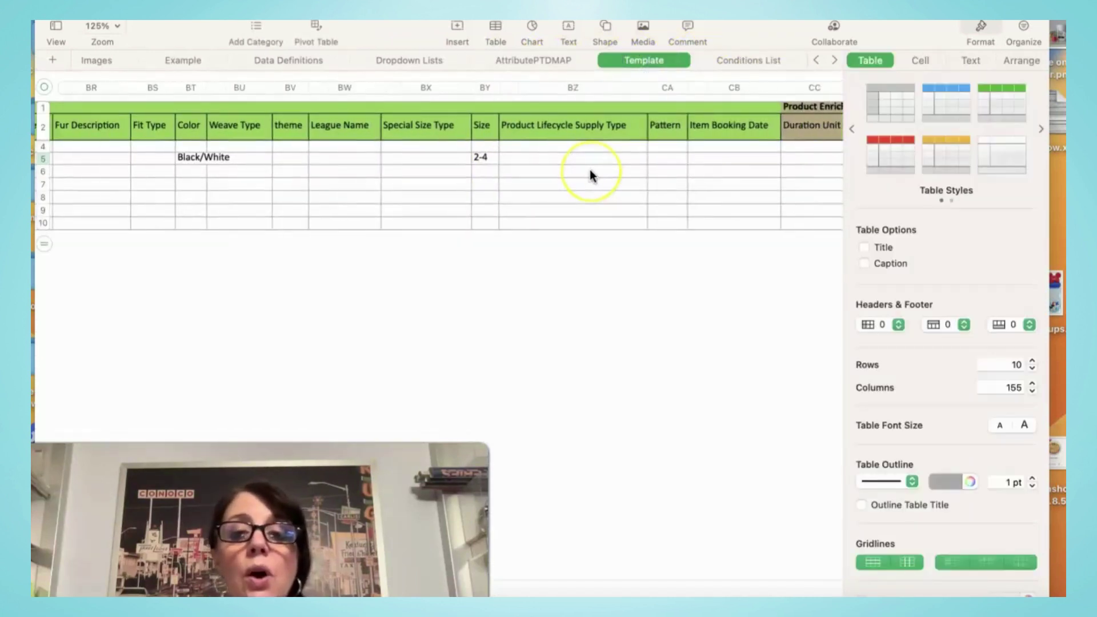
pyautogui.hscroll(3, 590, 171)
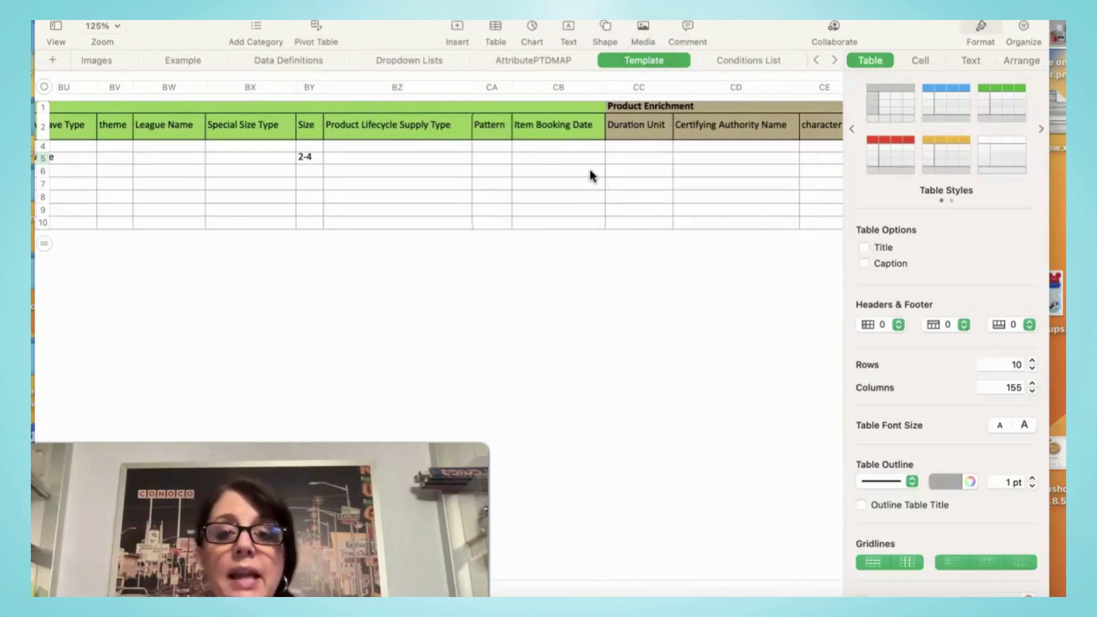
pyautogui.hscroll(2, 589, 169)
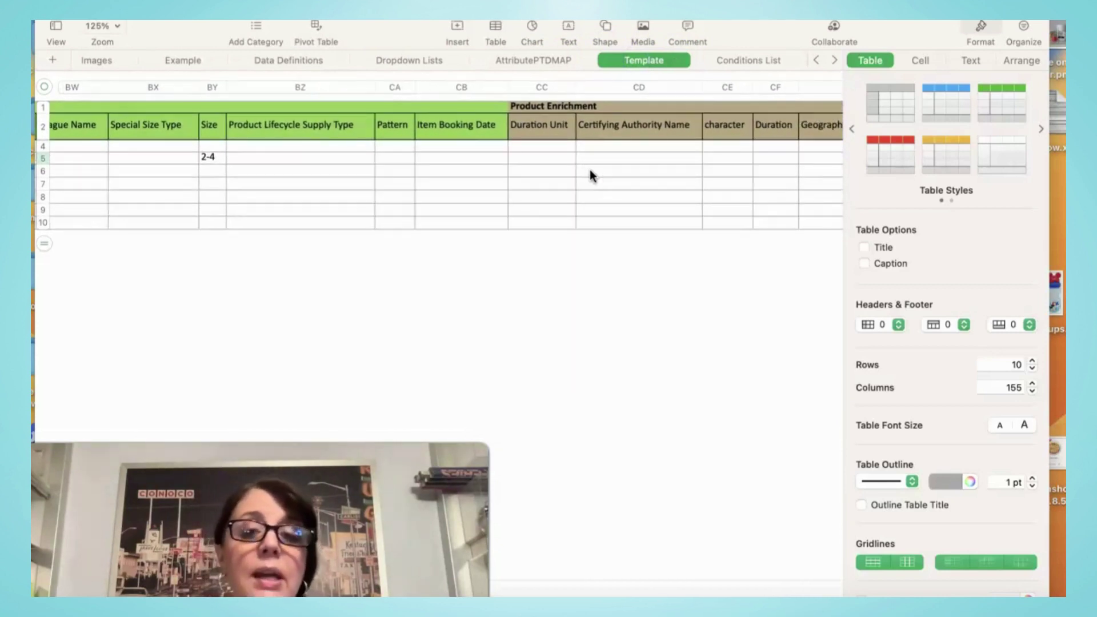
pyautogui.hscroll(2, 590, 169)
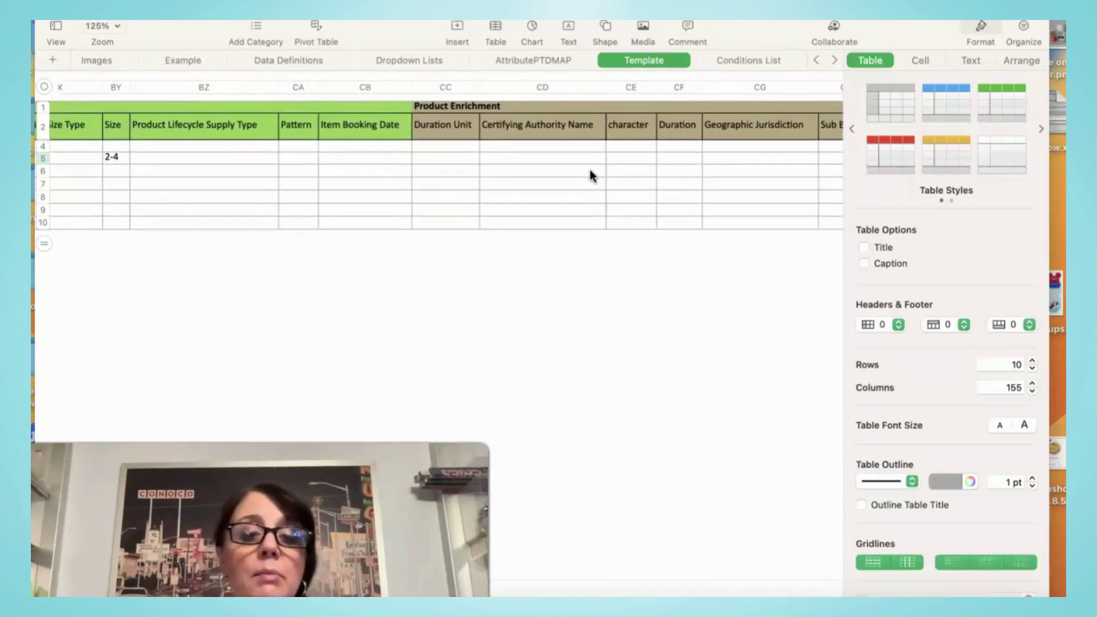
pyautogui.hscroll(2, 589, 170)
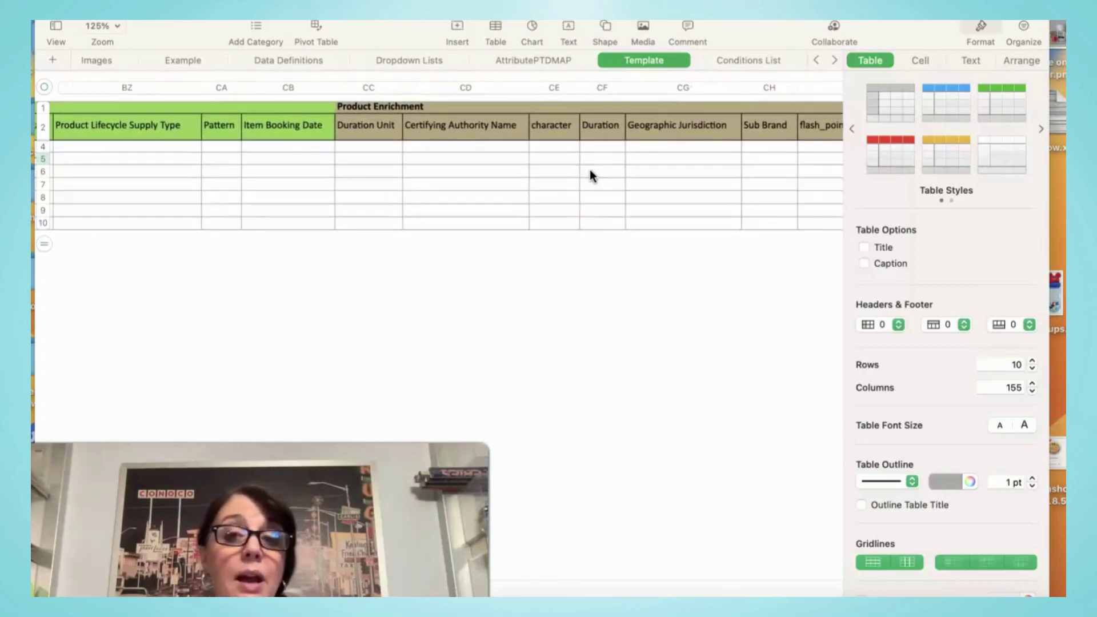
pyautogui.hscroll(2, 590, 169)
pyautogui.hscroll(5, 589, 169)
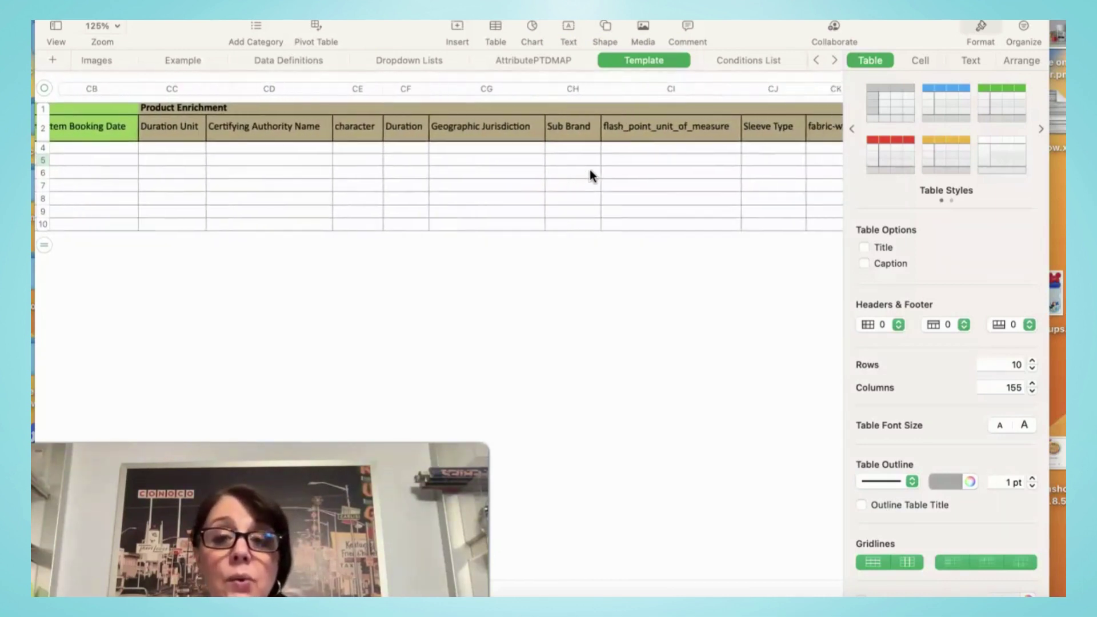
pyautogui.hscroll(4, 590, 170)
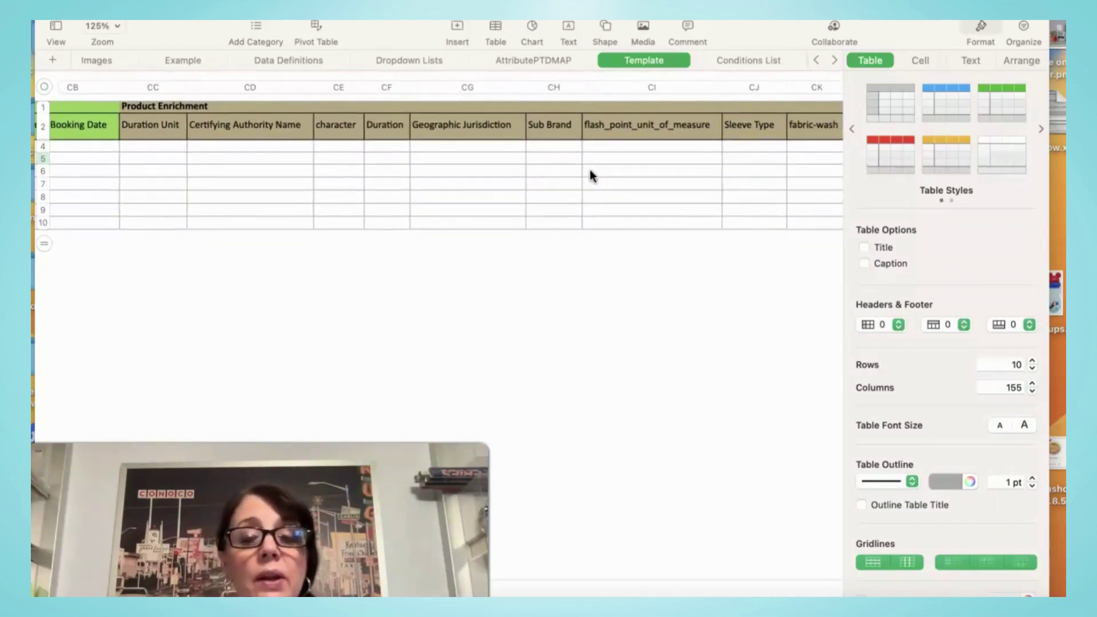
pyautogui.hscroll(6, 590, 172)
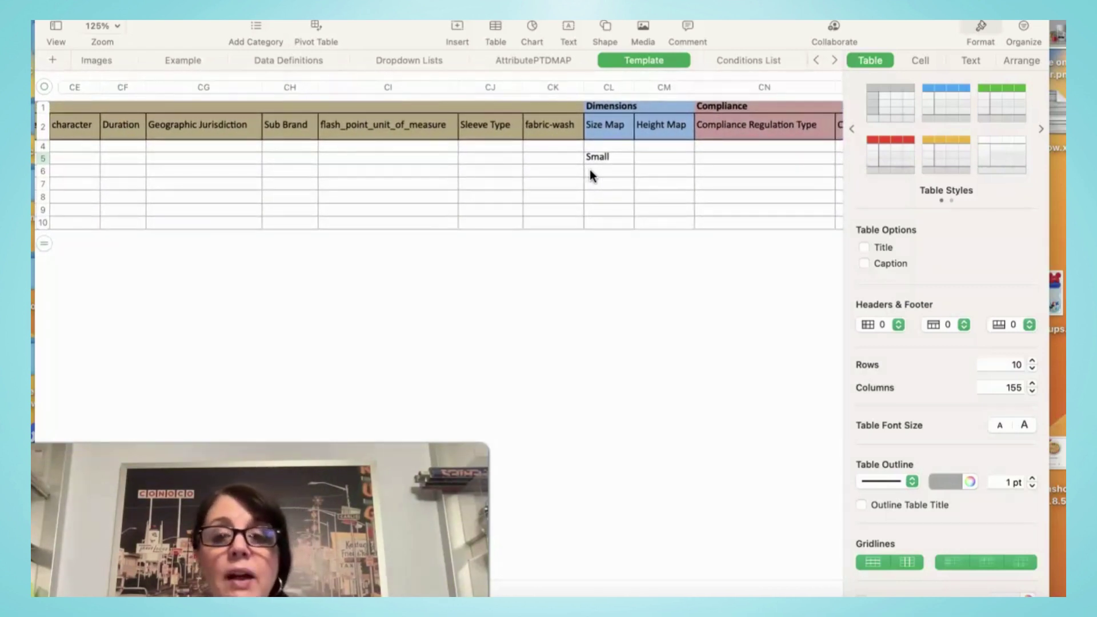
pyautogui.hscroll(1, 607, 165)
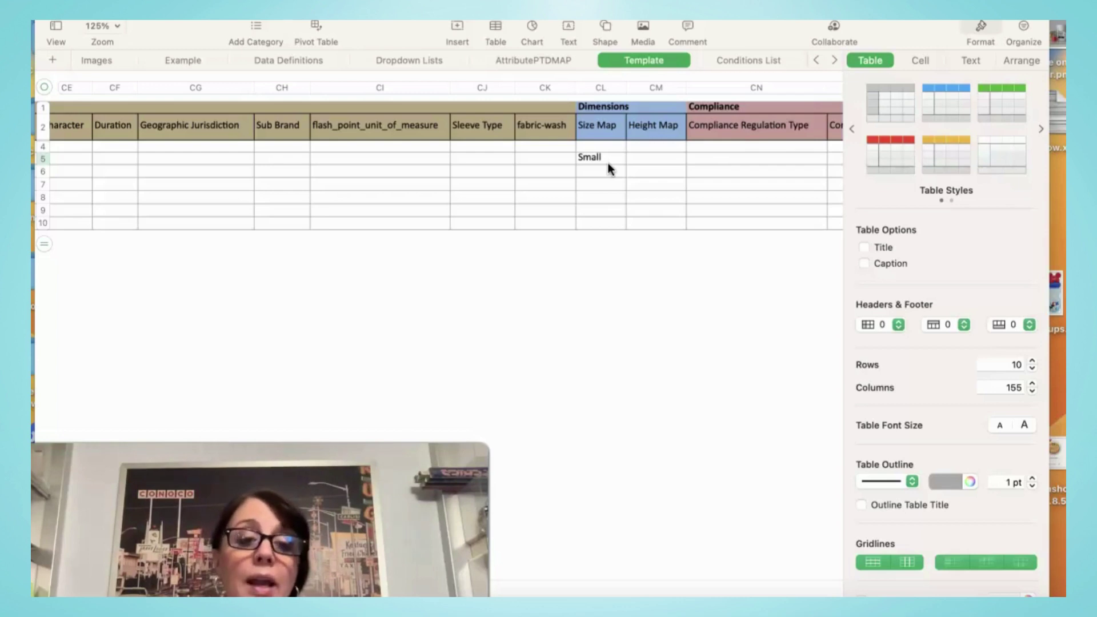
pyautogui.click(553, 207)
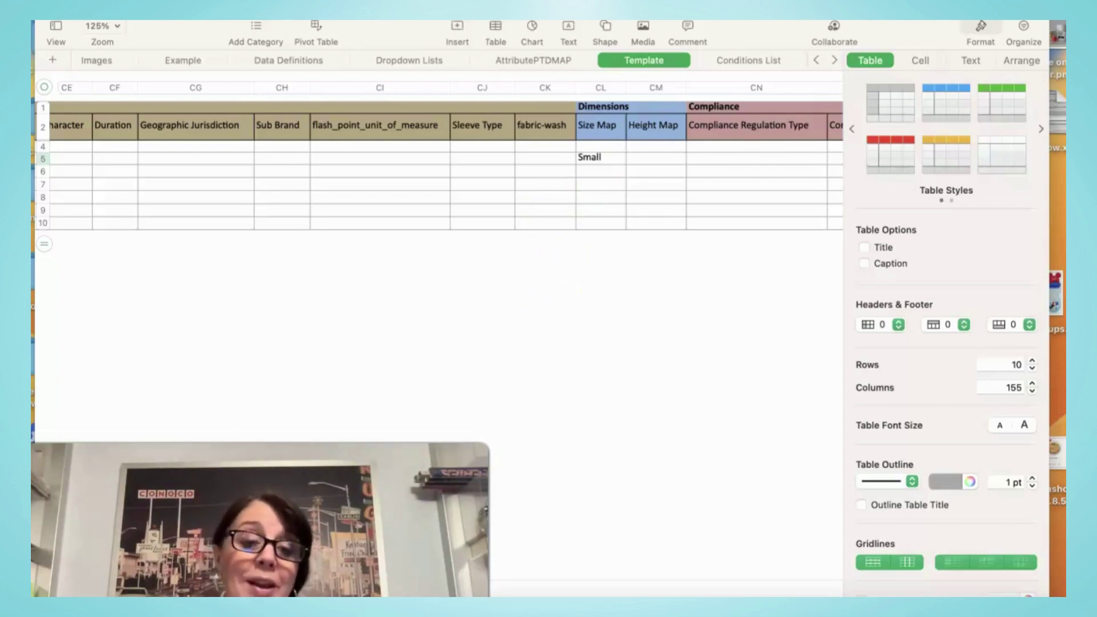